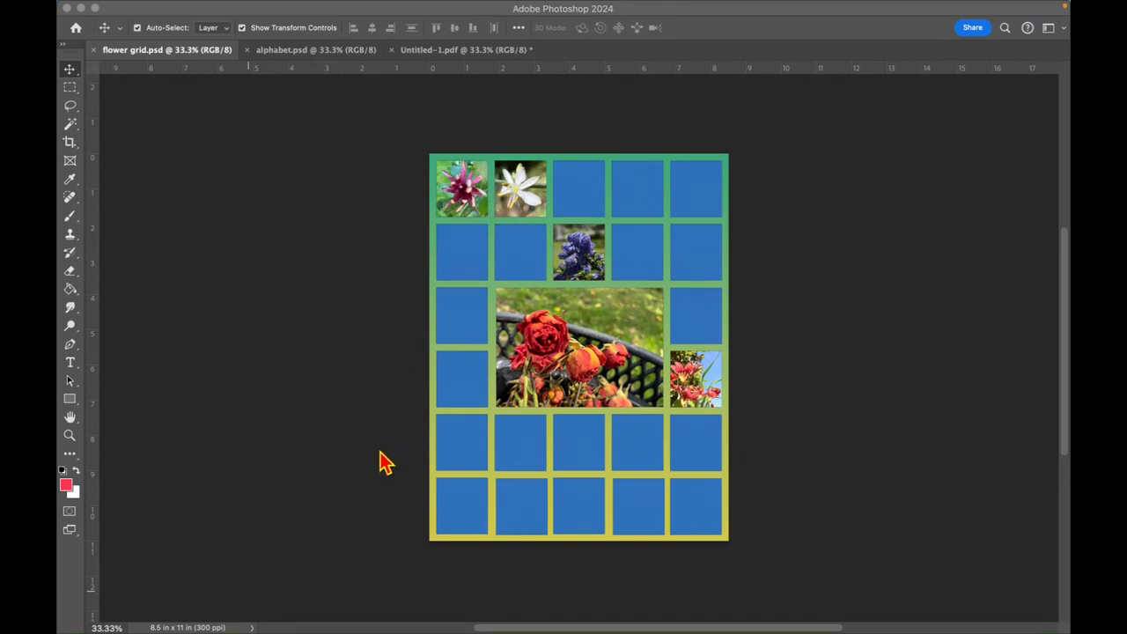
- Look through the example grid layouts in alphabet.psd and Untitled-1.pdf
left_click(283, 55)
left_click(286, 62)
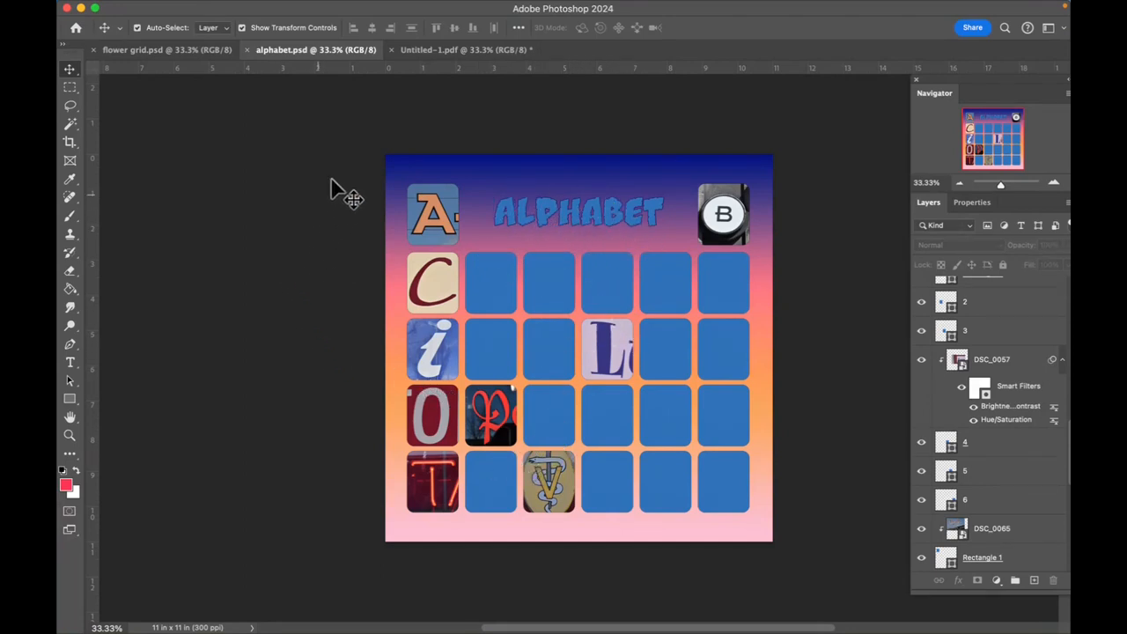
left_click(431, 53)
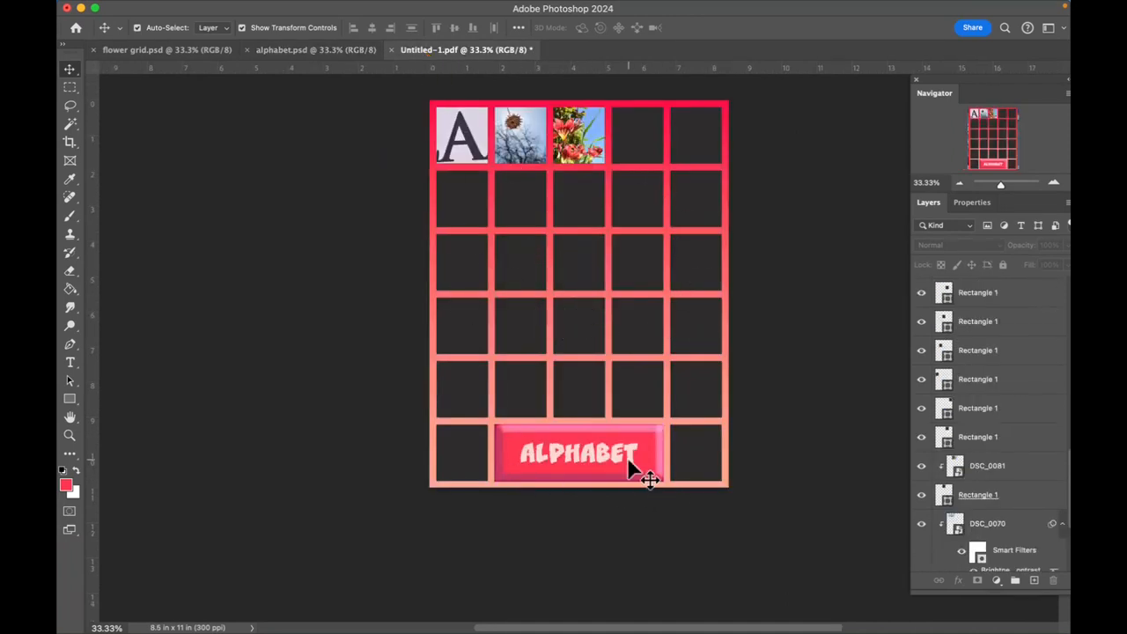
left_click(118, 200)
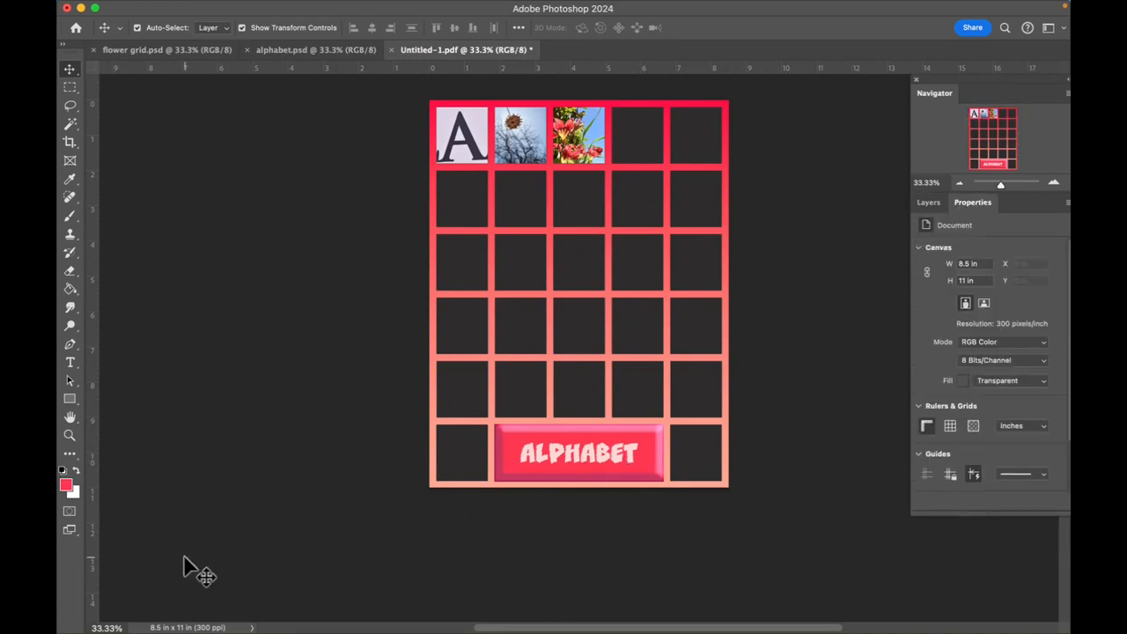
- Create a new Letter document in landscape orientation, 11 × 8.5 inches at 300 pixels/inch
mouse_move(141, 15)
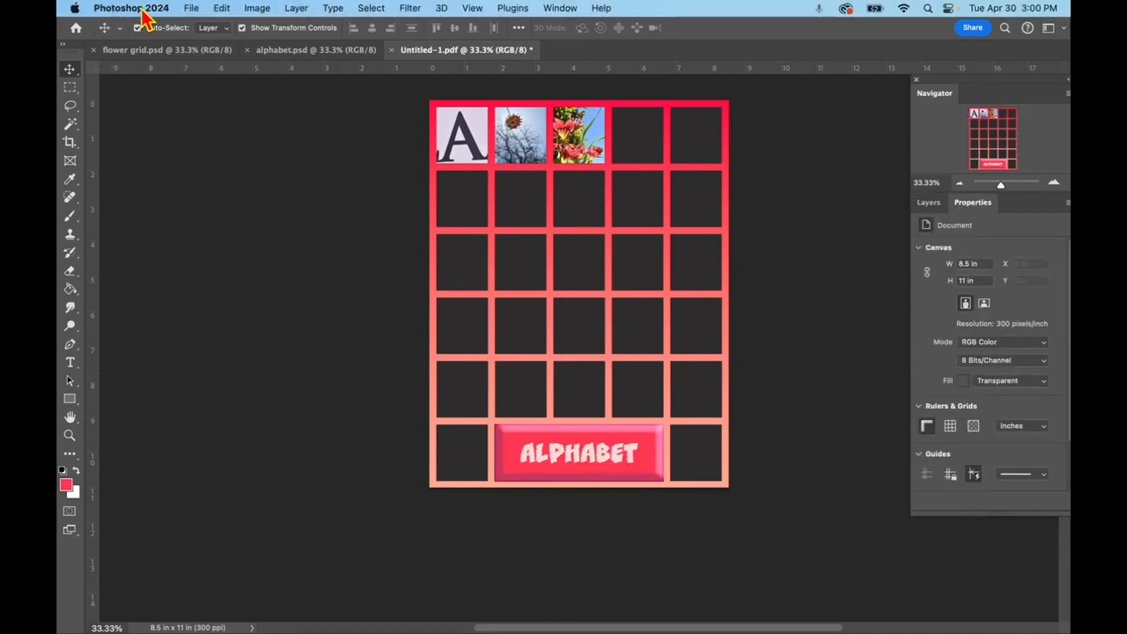
left_click(191, 9)
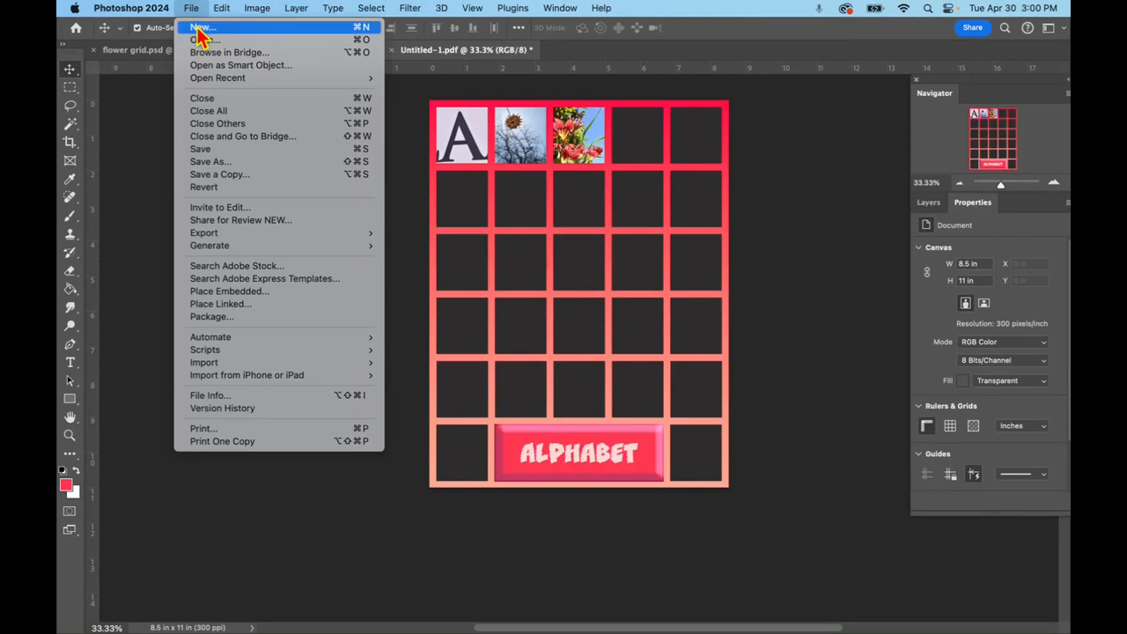
left_click(192, 25)
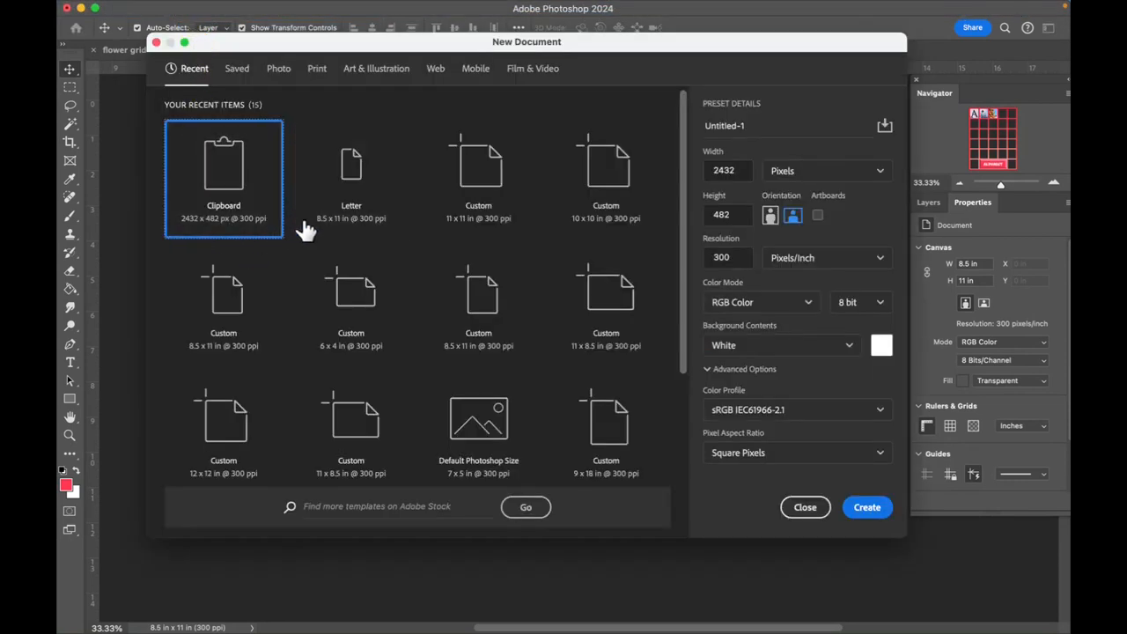
left_click(343, 180)
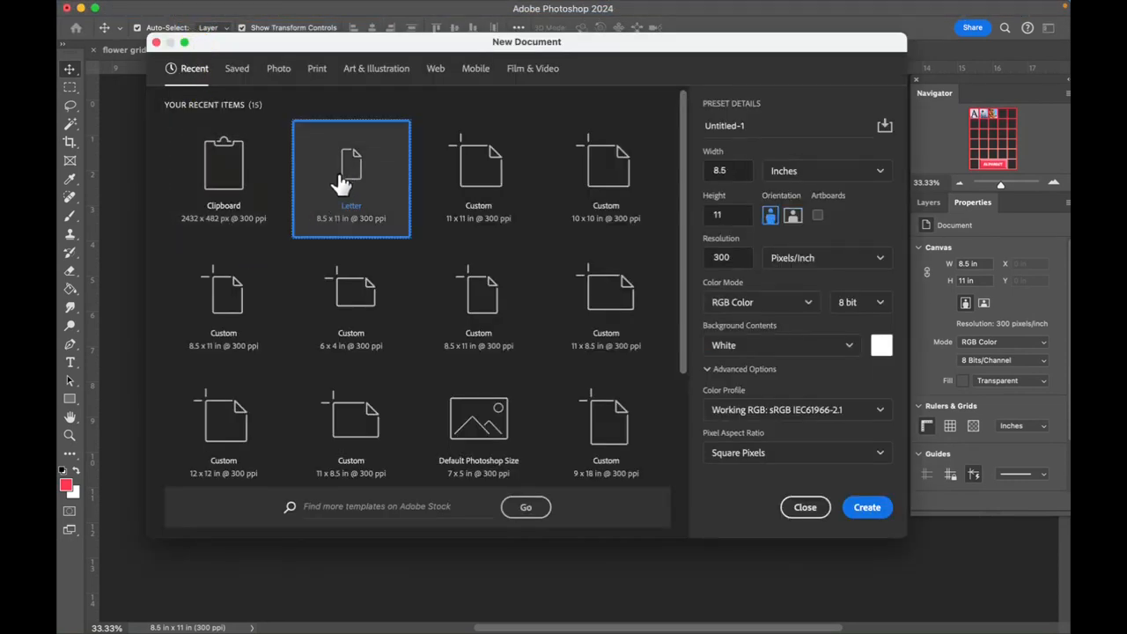
left_click(792, 219)
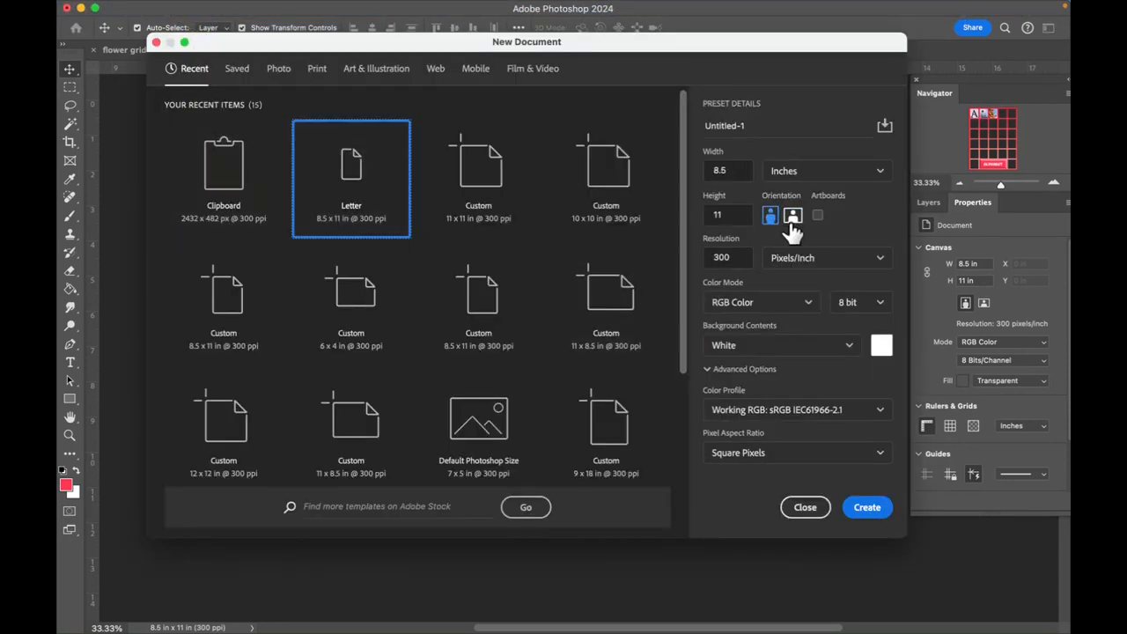
left_click(867, 509)
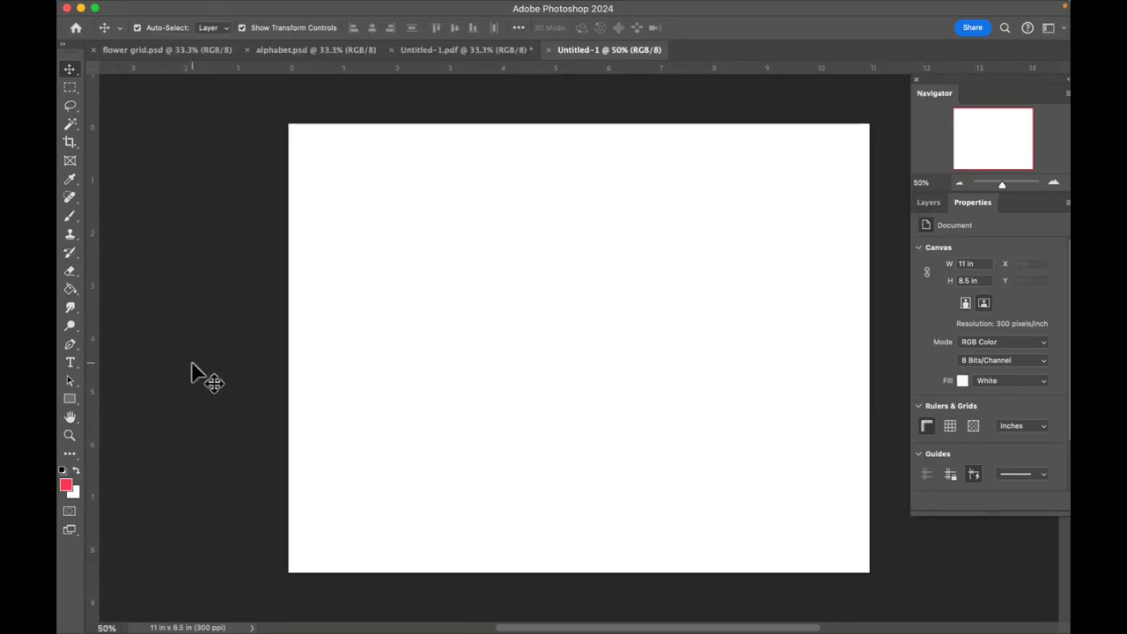
- Start a new guide layout from the Default preset with 8 columns, add 4 rows and enable margins
mouse_move(273, 7)
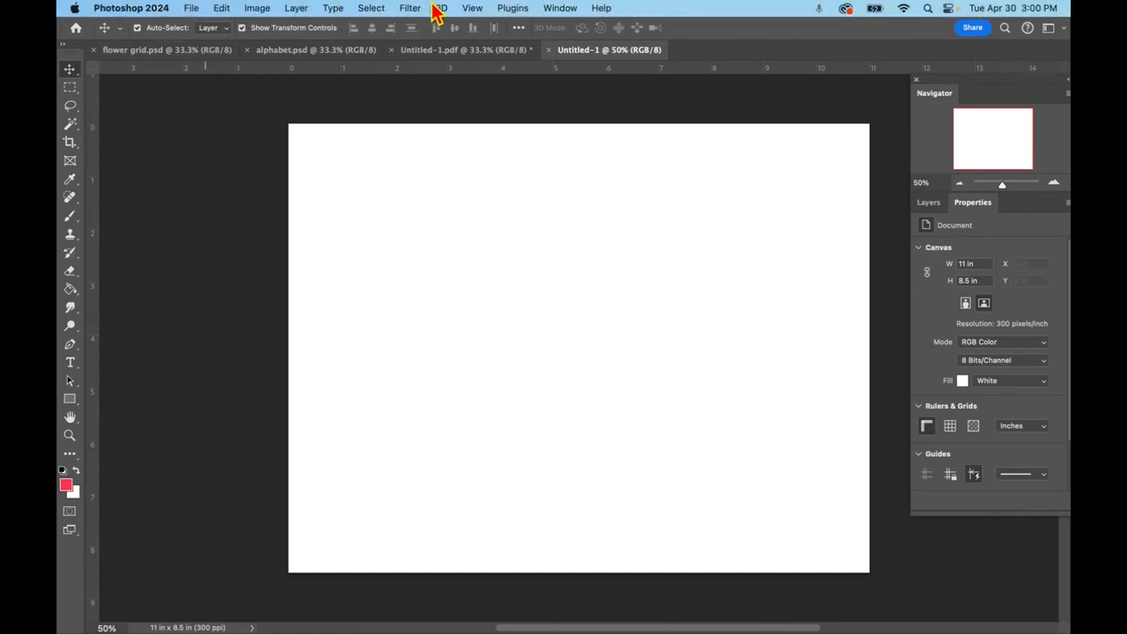
left_click(472, 7)
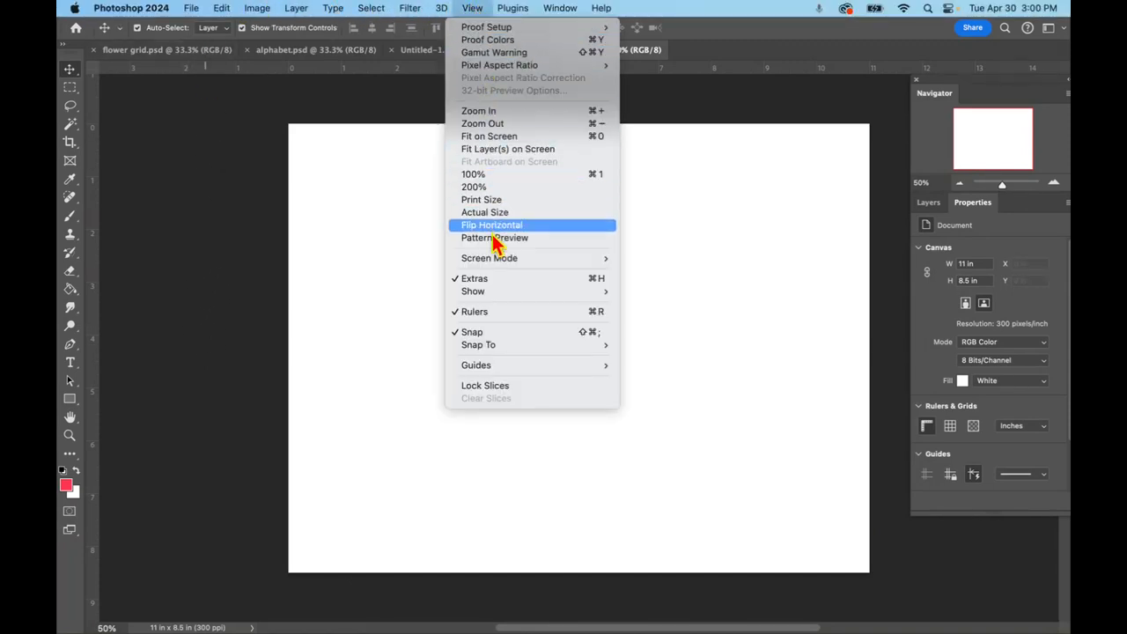
mouse_move(494, 372)
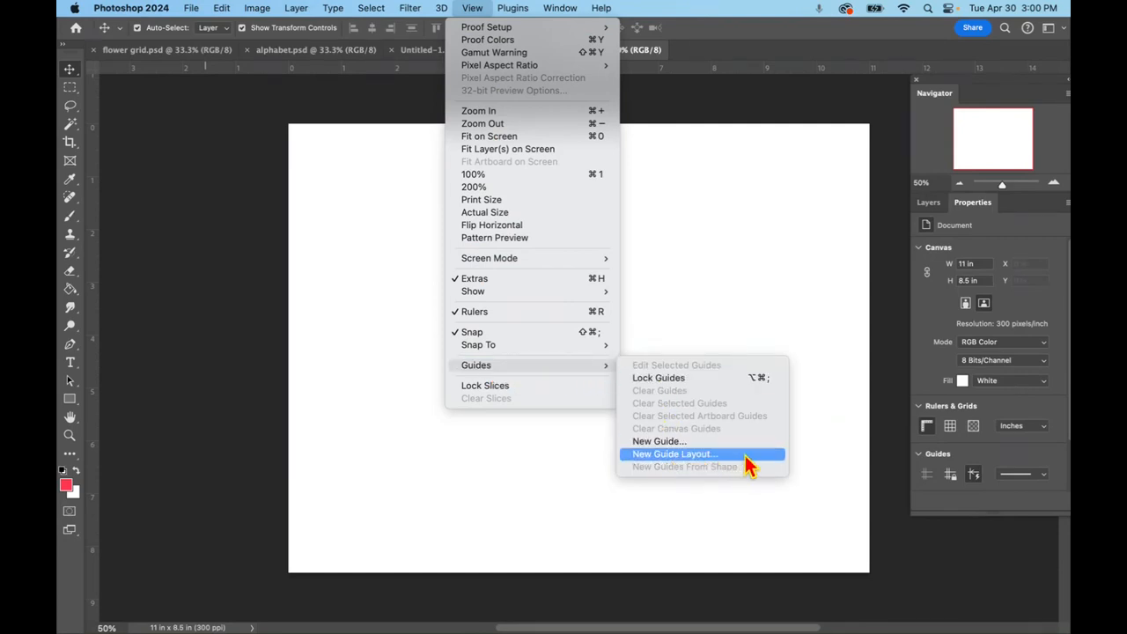
left_click(680, 456)
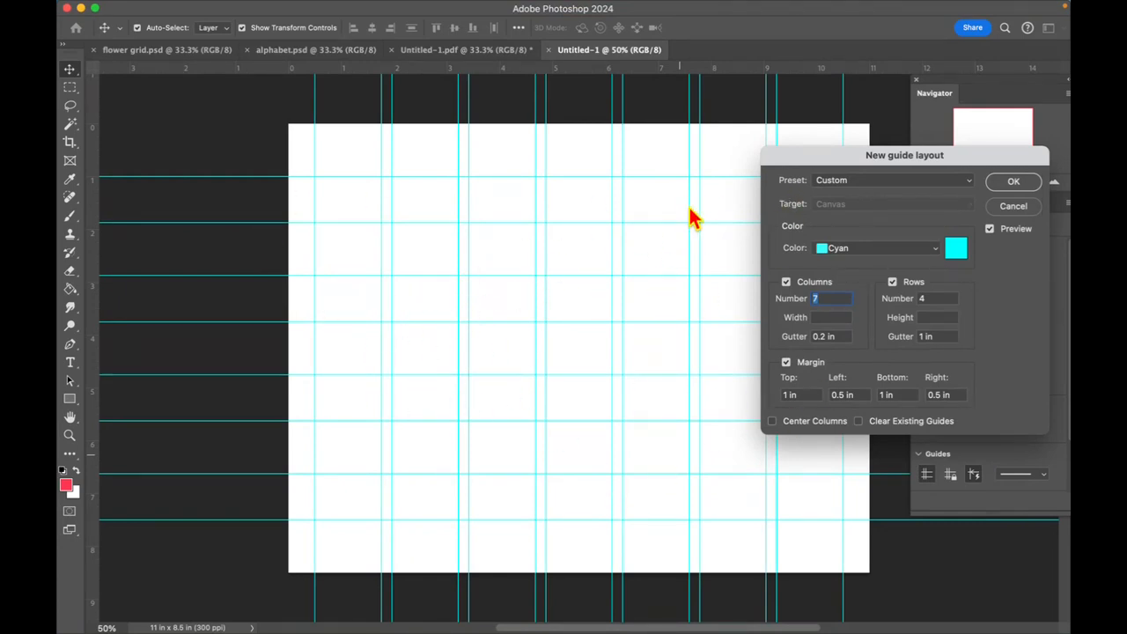
left_click(898, 185)
left_click(848, 48)
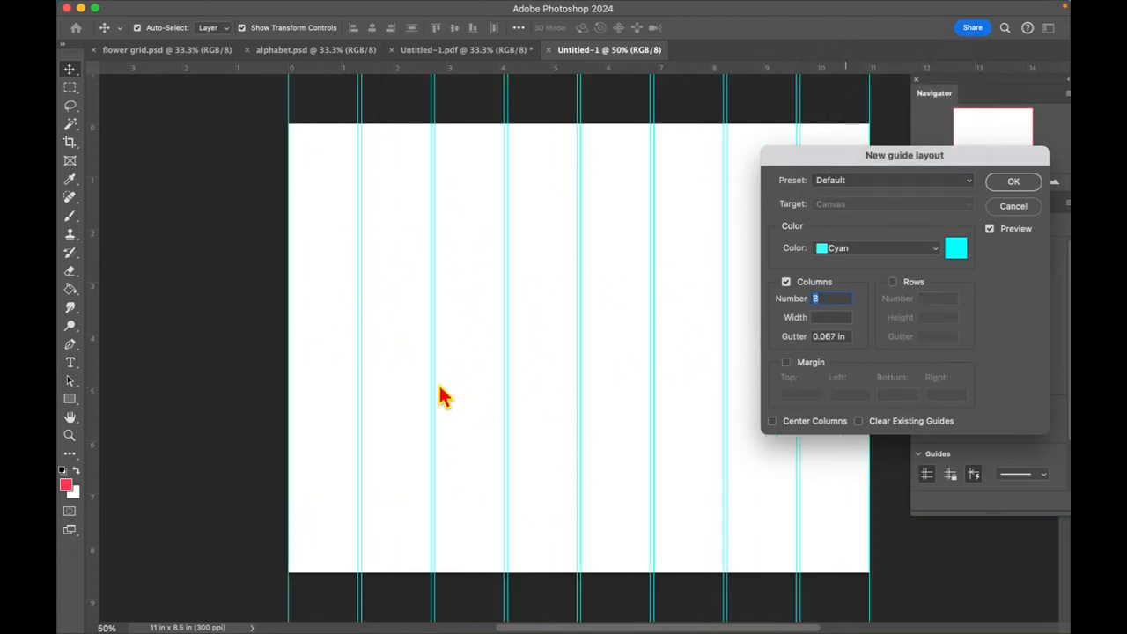
left_click(892, 283)
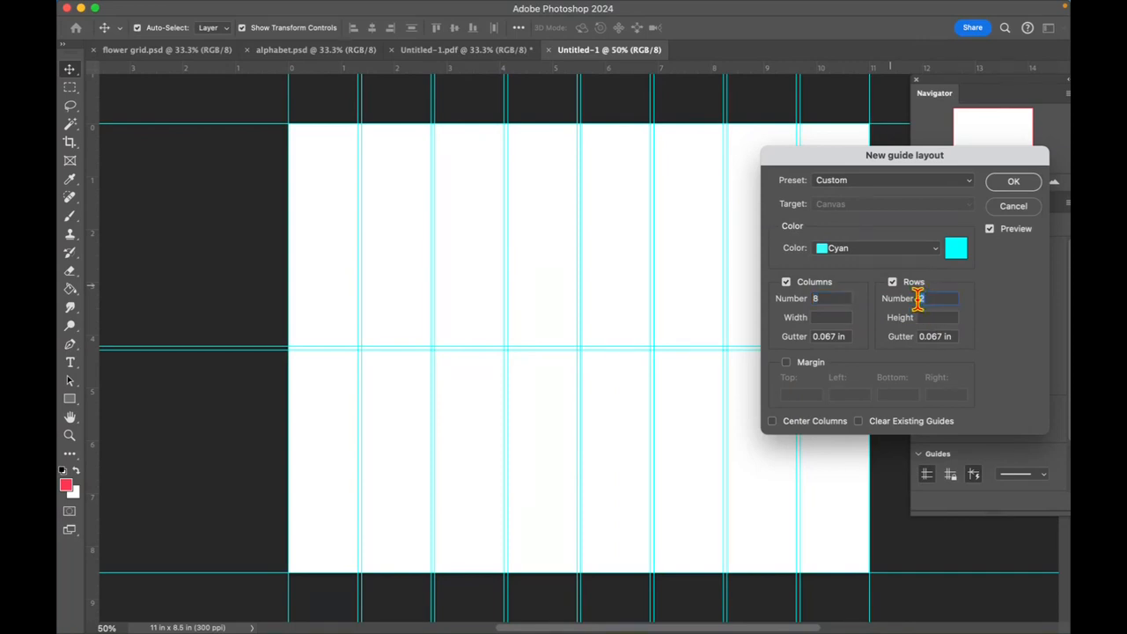
type("4")
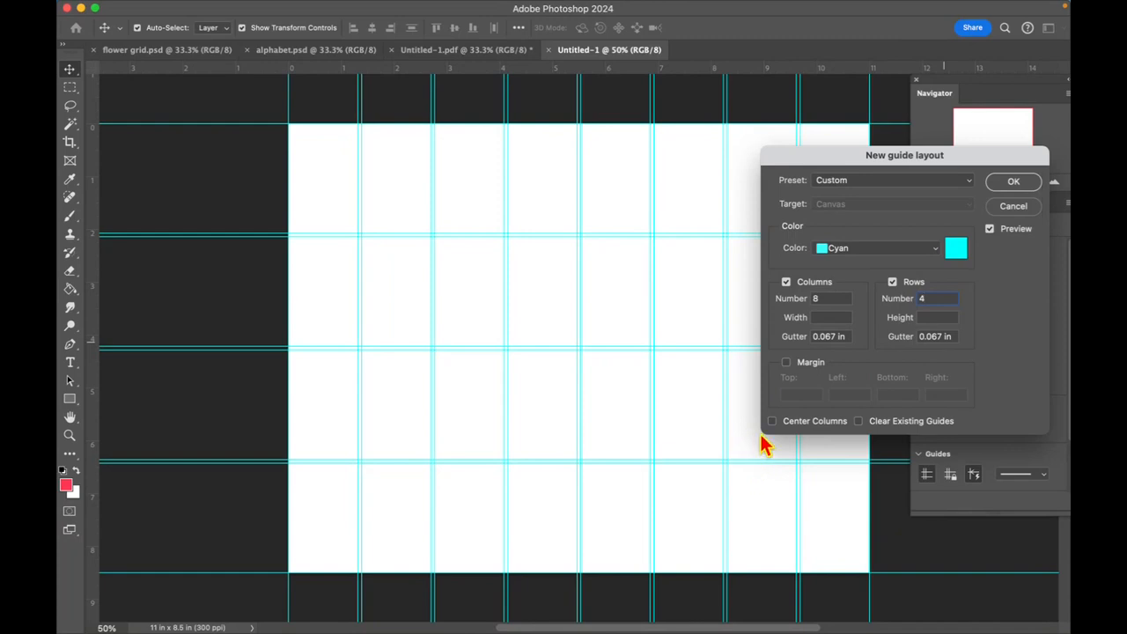
left_click(786, 363)
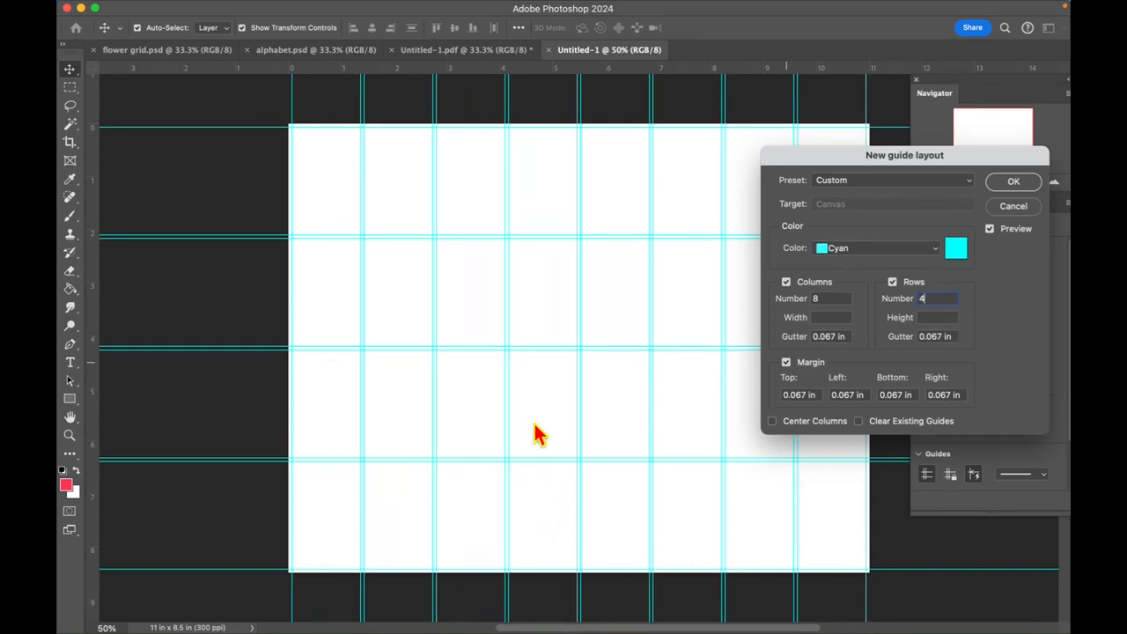
- Set both the column and row gutters of the guide layout to 0.2 in
double_click(827, 339)
key("BackSpace")
type(".2")
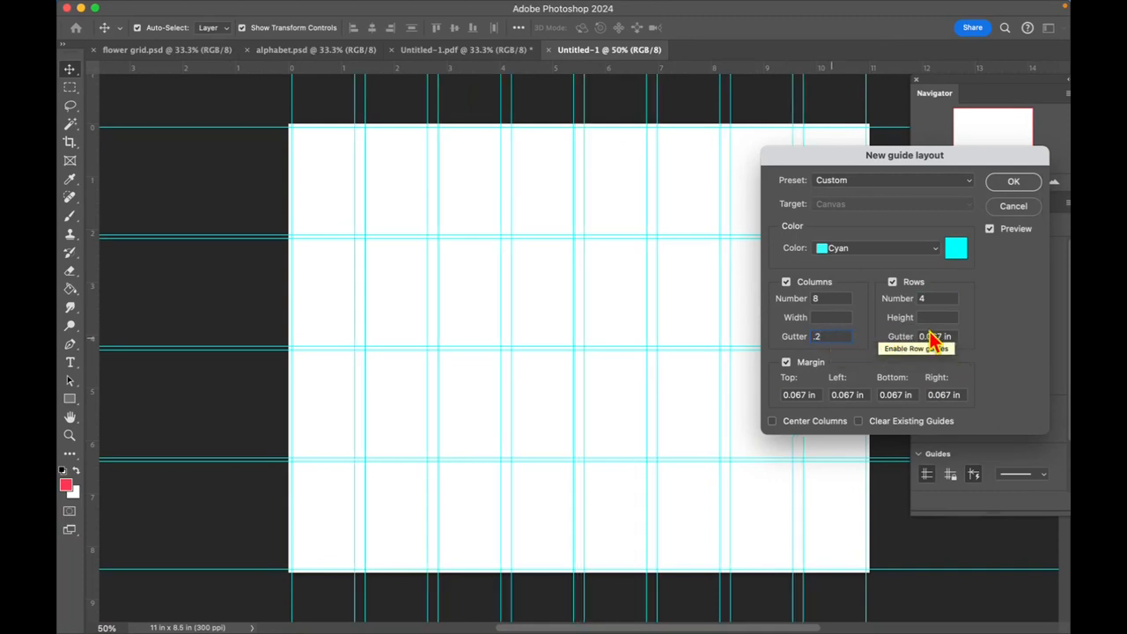
double_click(936, 335)
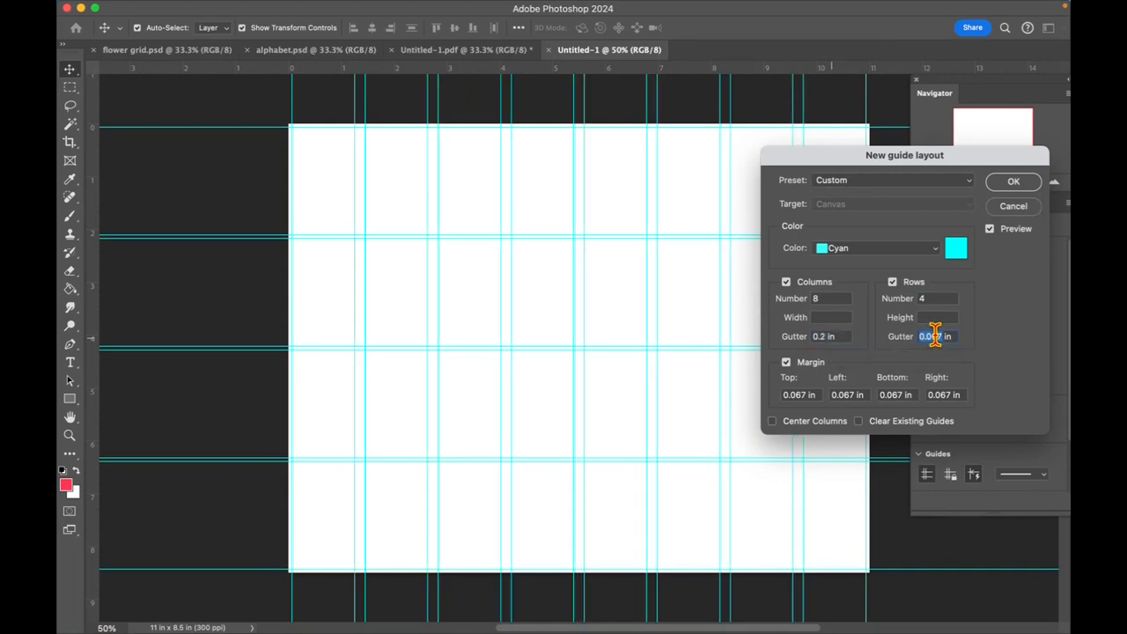
key("BackSpace")
type(".2")
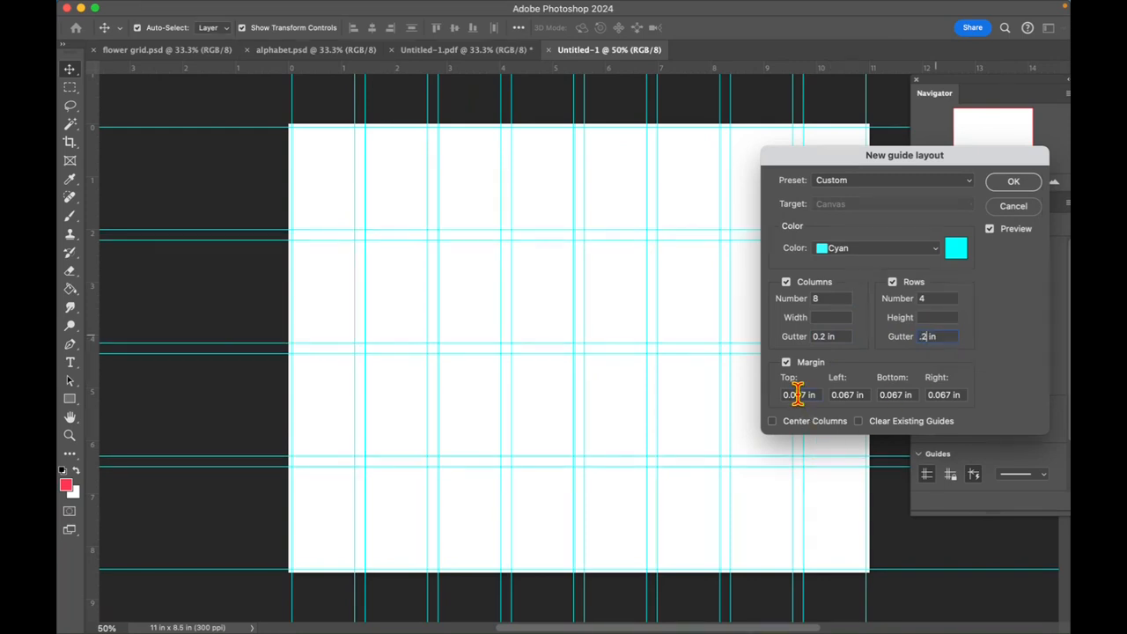
- Set the top, left, bottom and right margins to 0.2 in, enable clearing existing guides, and apply the guide layout
key("BackSpace")
type(".2")
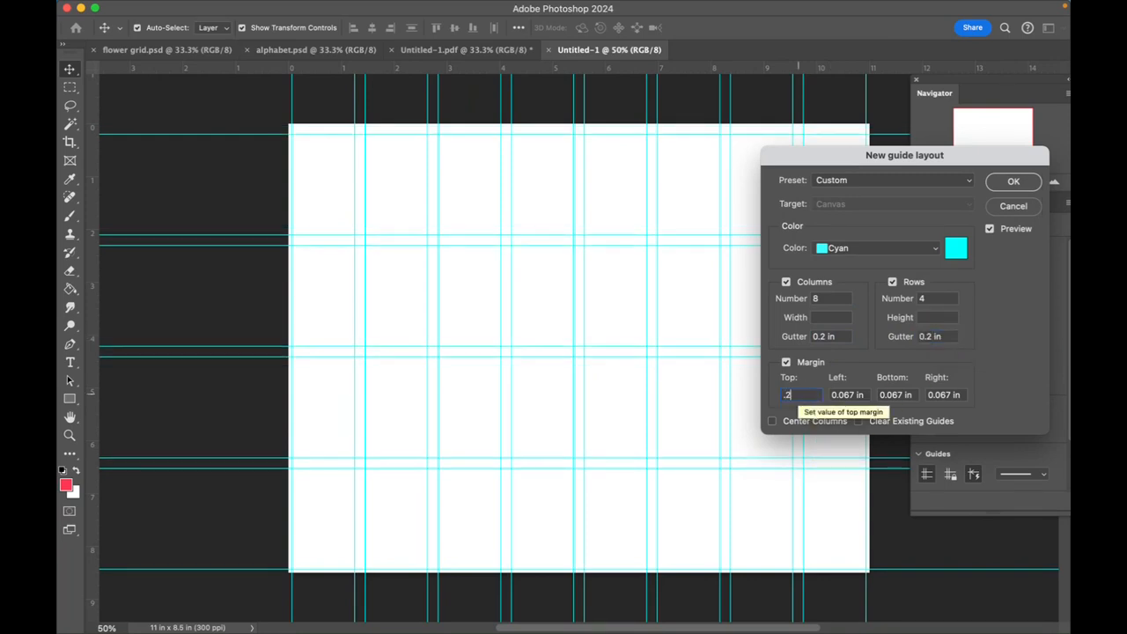
double_click(839, 394)
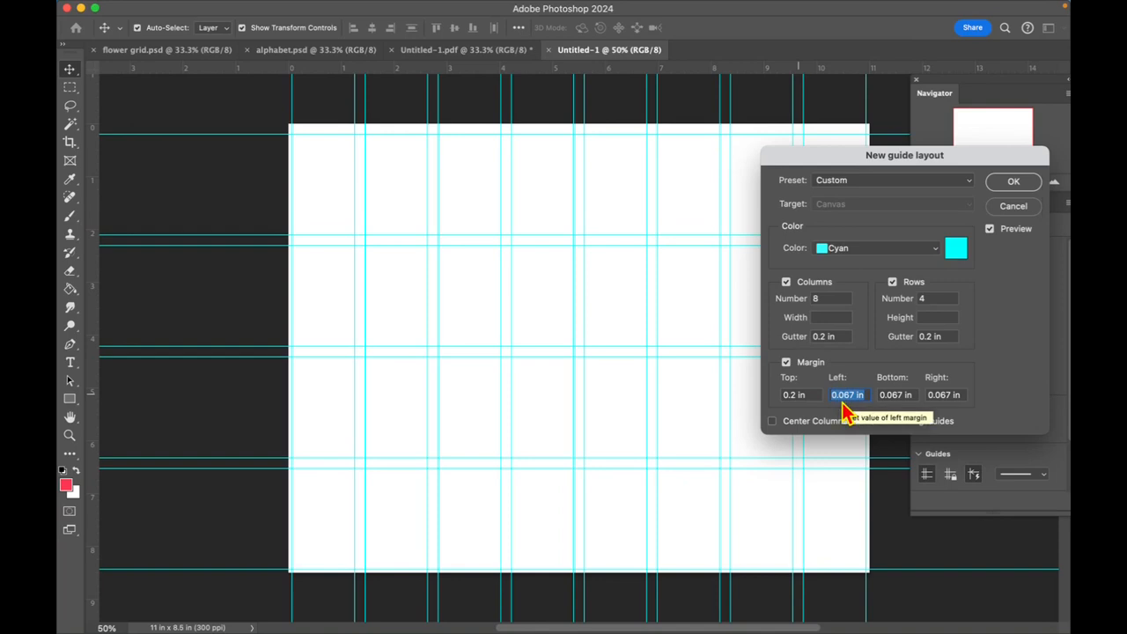
key("BackSpace")
type(".2")
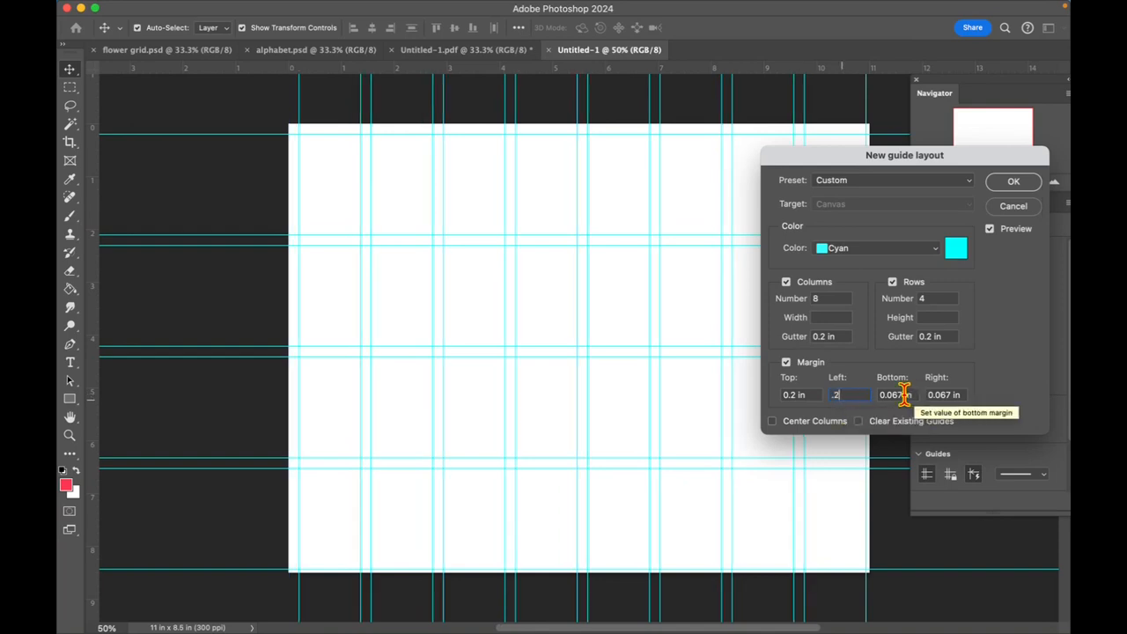
key("BackSpace")
type(".2")
key("Tab")
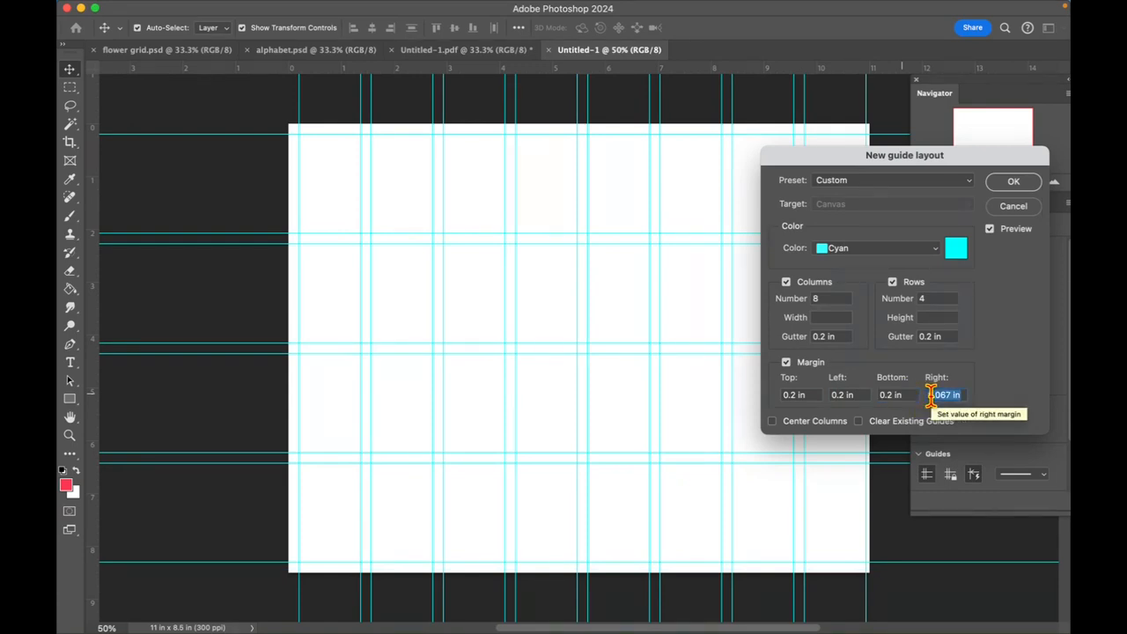
key("BackSpace")
type(".2")
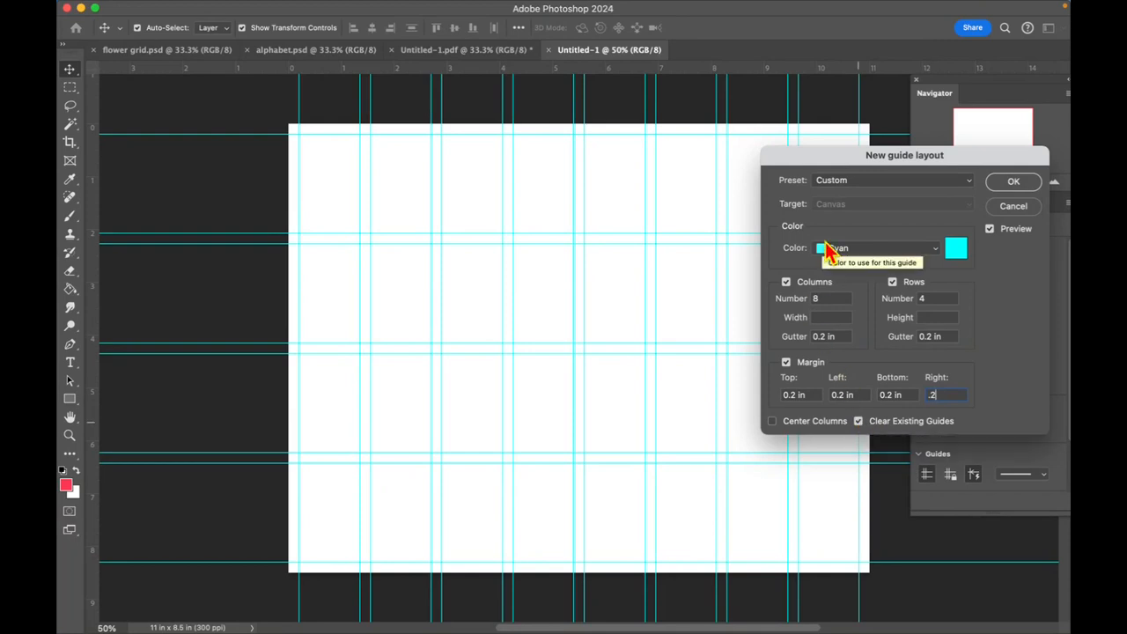
left_click(1009, 185)
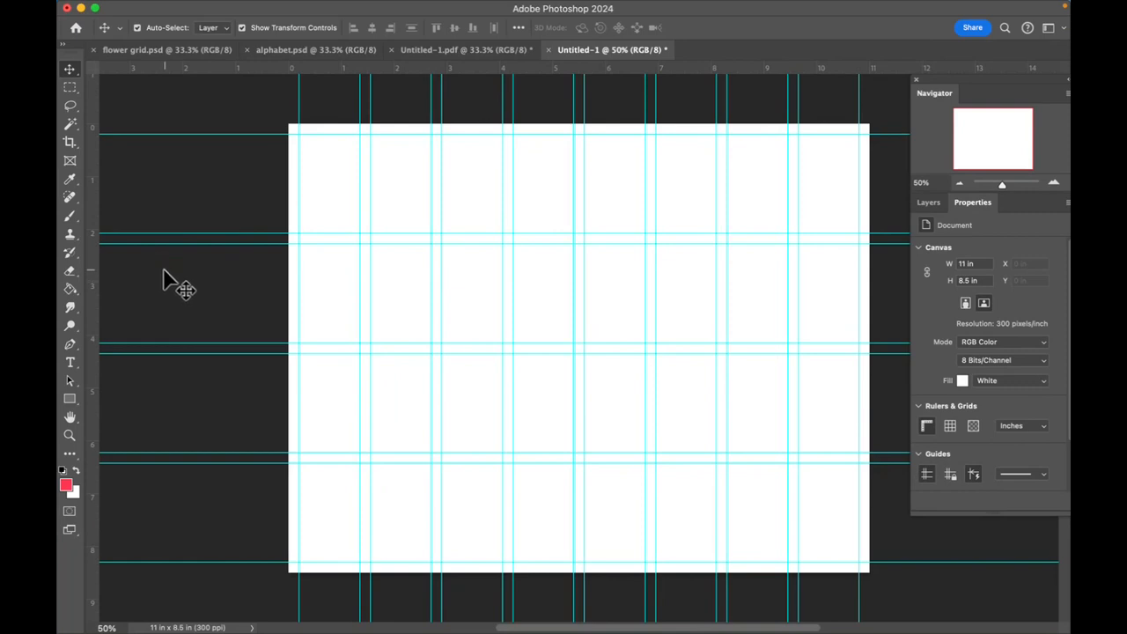
- Draw a rectangle about 1.15 × 1.88 in filling the grid's first cell and set its corner radii to 0 px
left_click(71, 398)
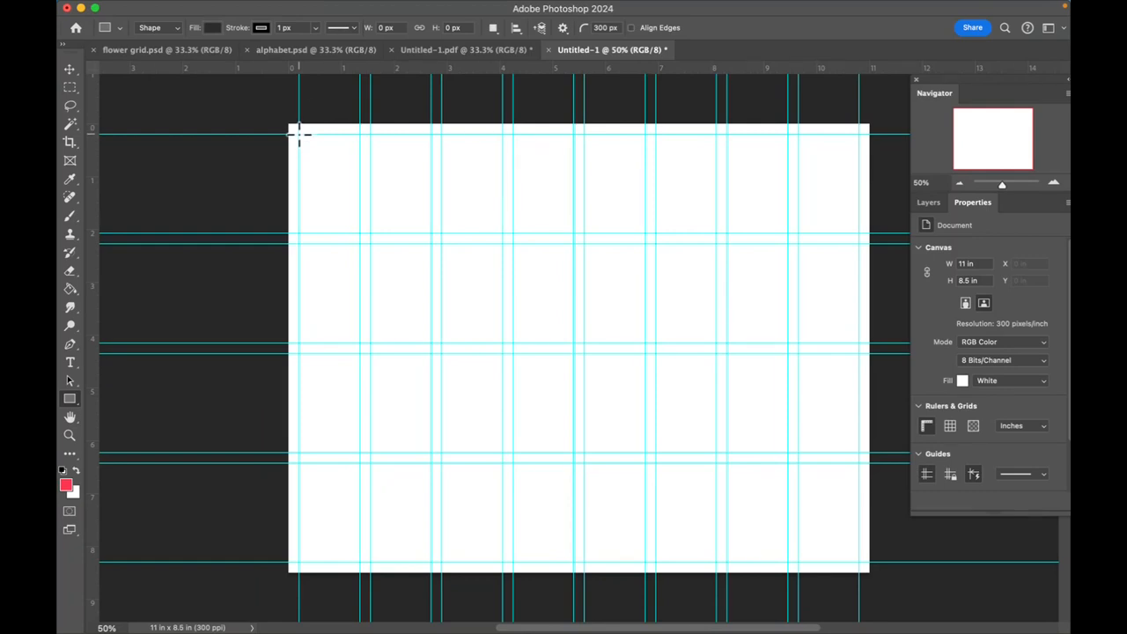
left_click_drag(300, 134, 359, 233)
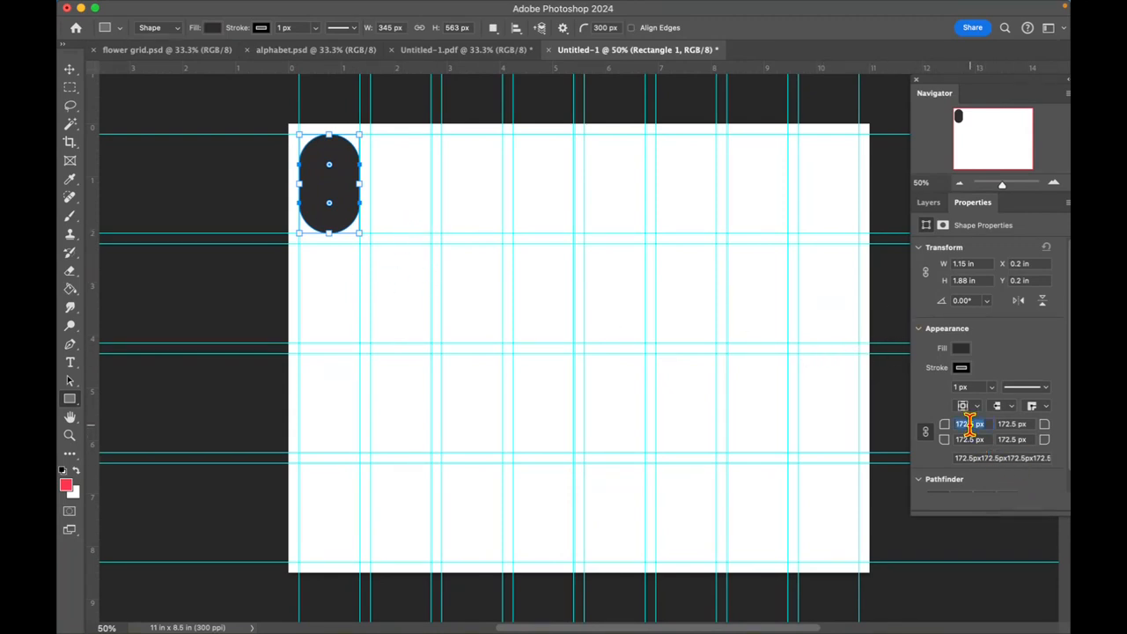
type("0")
key("Return")
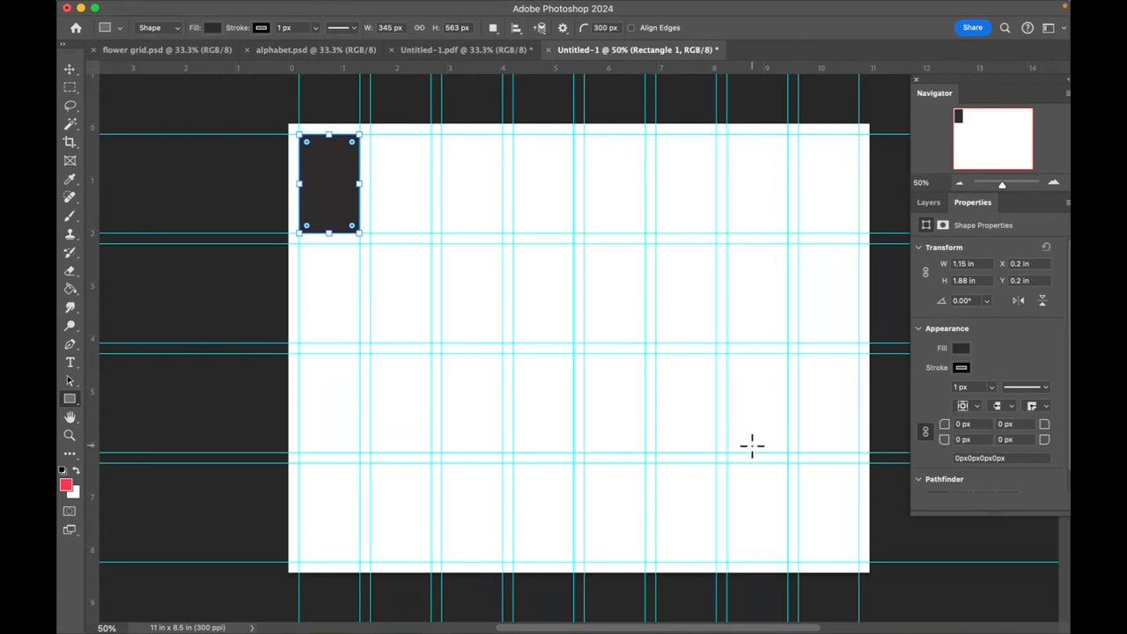
- Create a 345 × 563 px rectangle starting at the lower-right corner of the cell in column two, row two
left_click(72, 70)
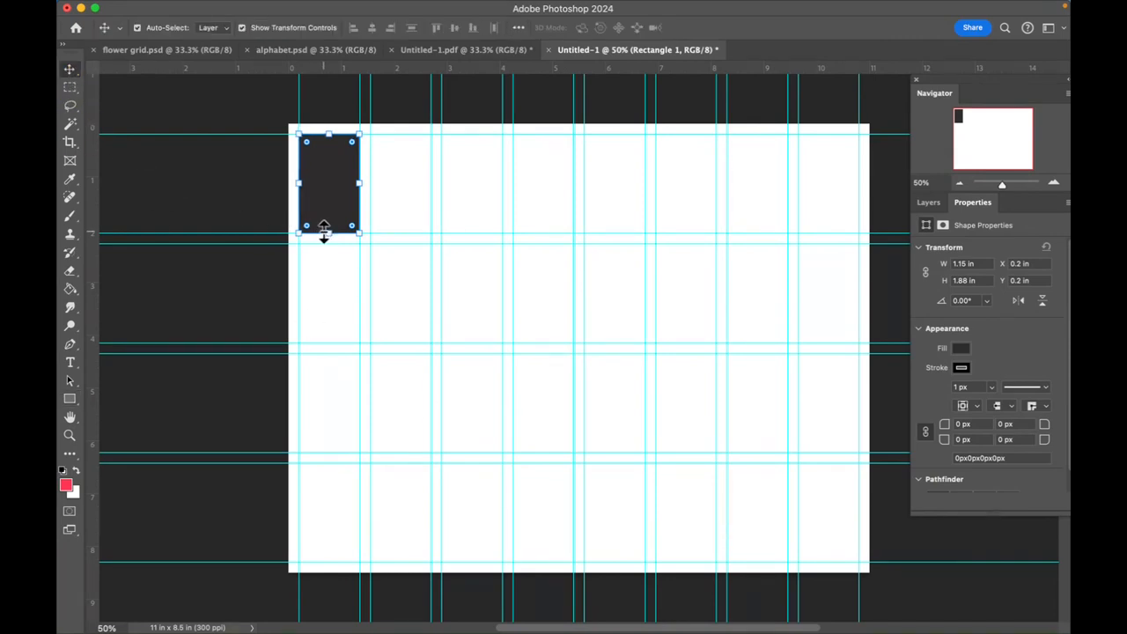
left_click(71, 401)
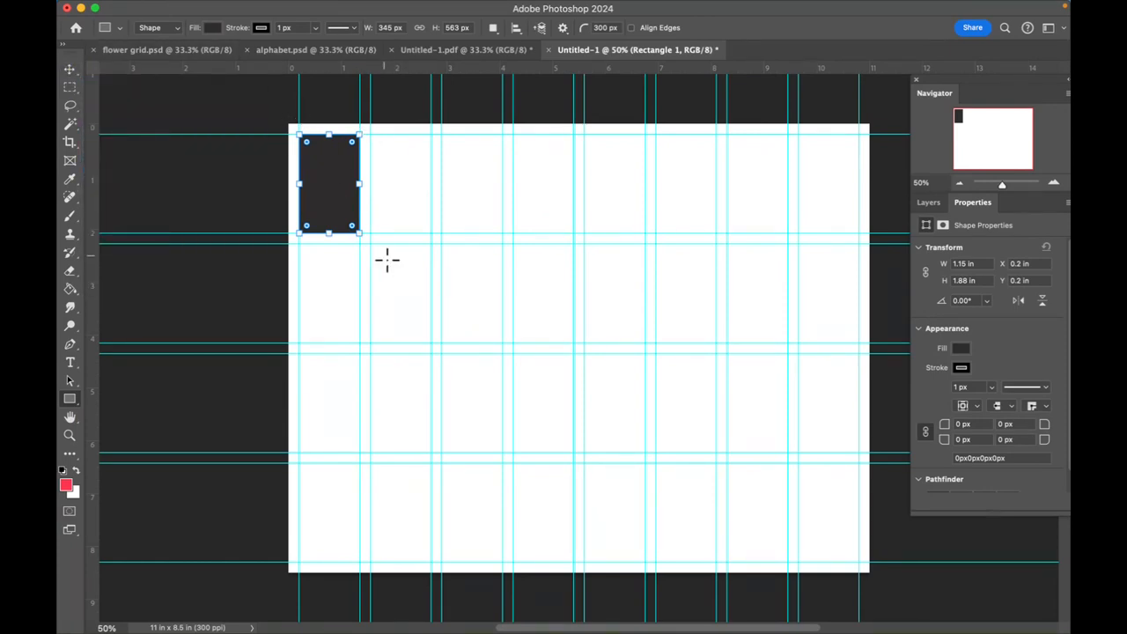
left_click(431, 342)
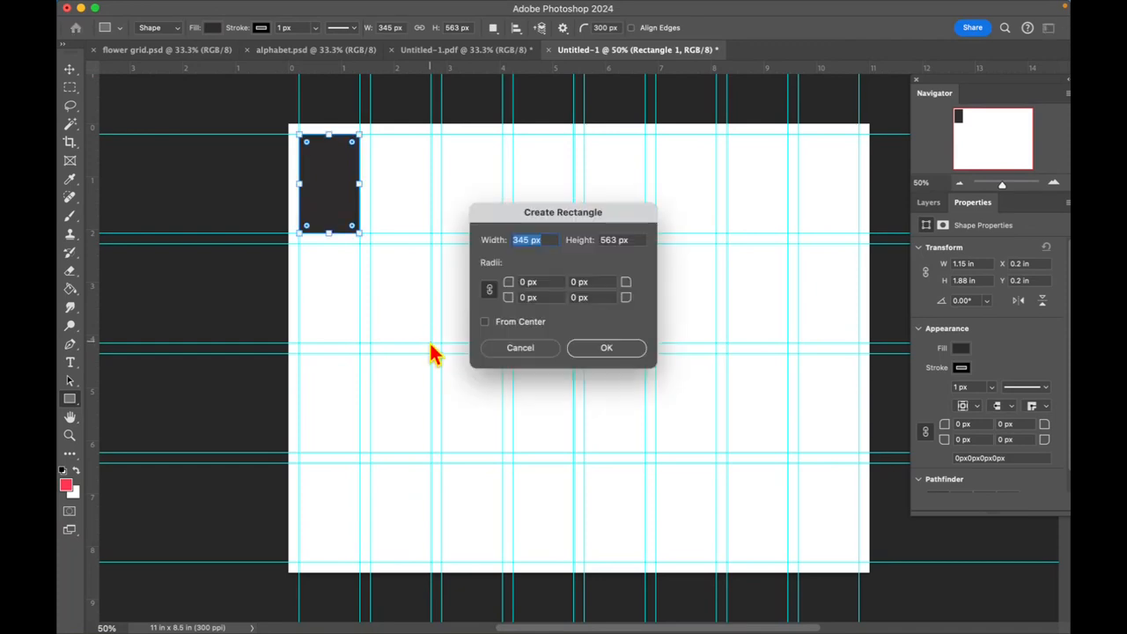
left_click(585, 350)
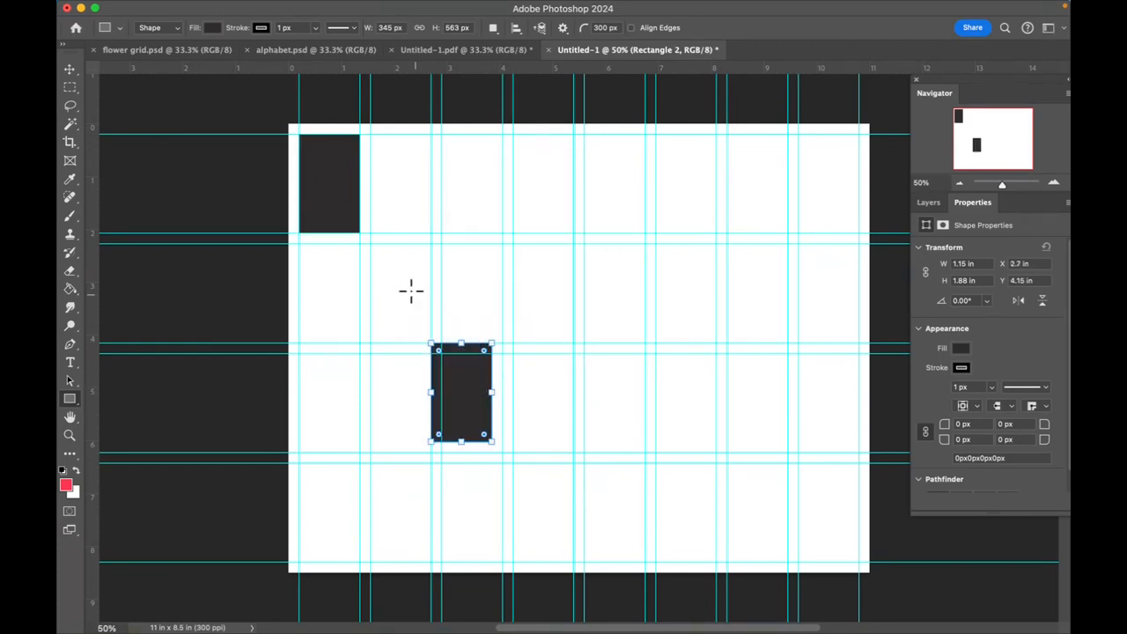
- Create 345 × 563 px rectangles in column five of row two and in columns six and two of row one
left_click(585, 244)
left_click(594, 349)
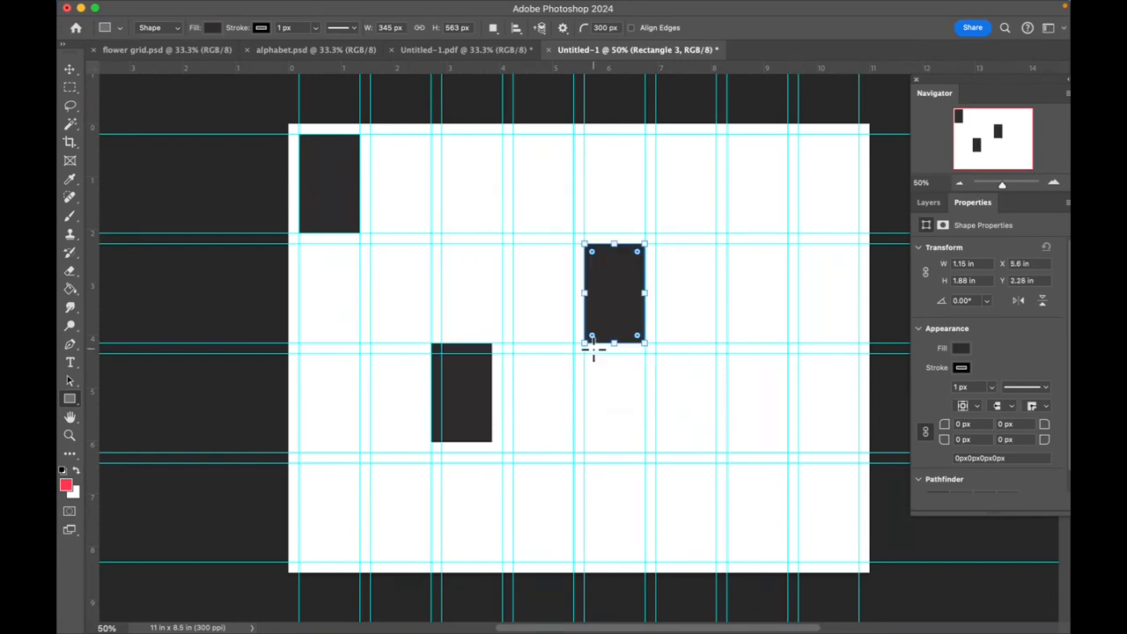
left_click(655, 132)
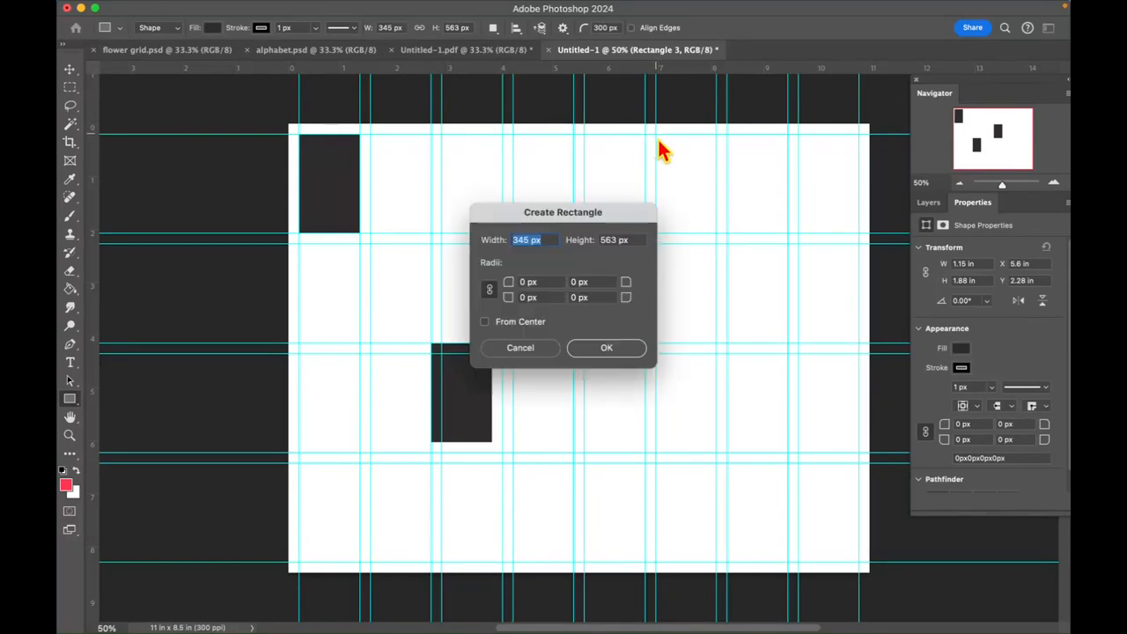
left_click(619, 351)
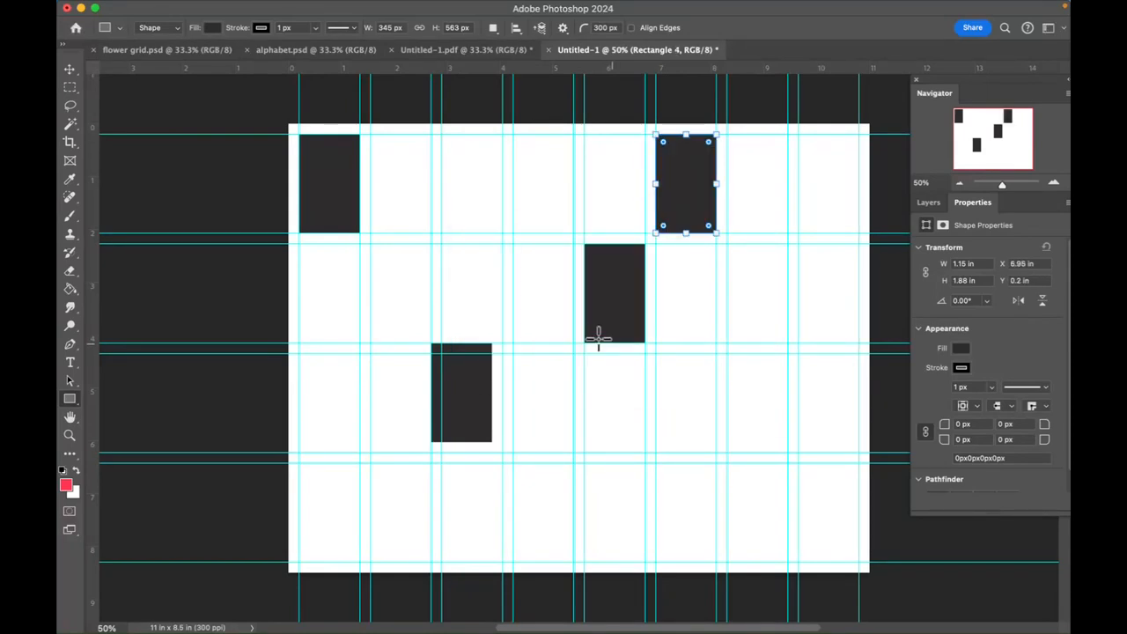
left_click(370, 134)
left_click(605, 354)
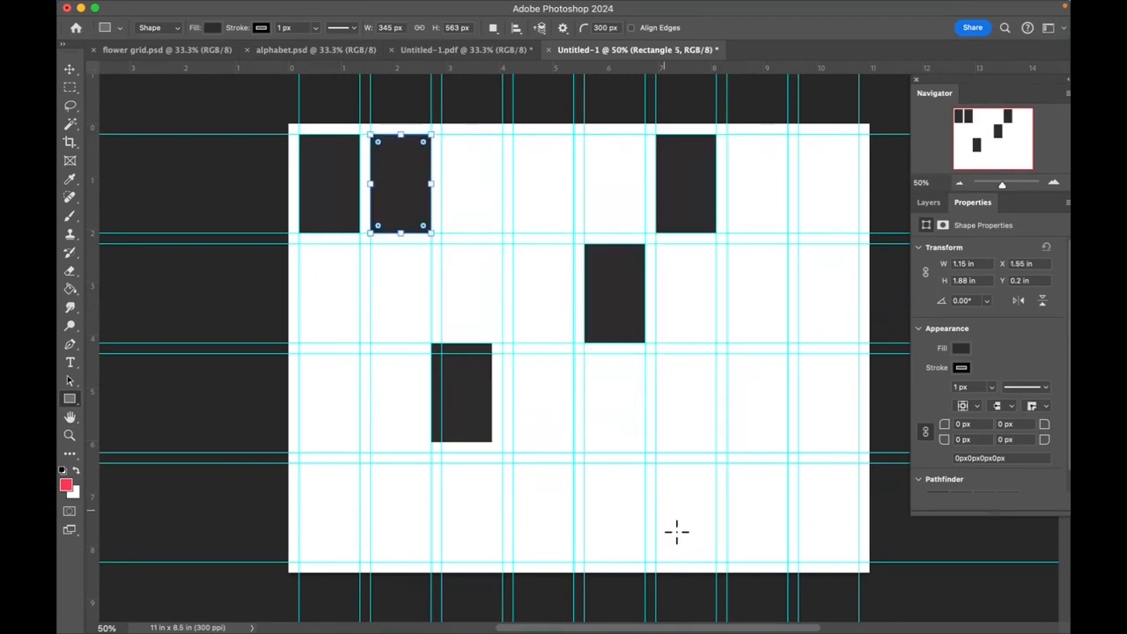
- Duplicate the misaligned rectangle, place both copies in row one's columns three and four, and move the row-two rectangle to column five
left_click(72, 73)
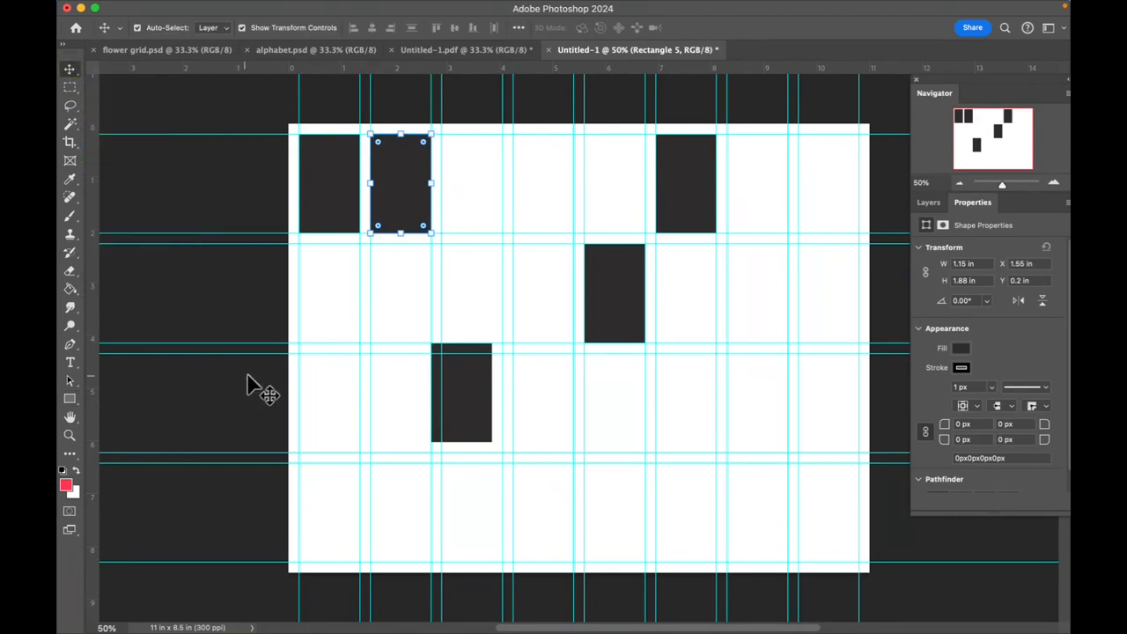
left_click(928, 202)
left_click(480, 401)
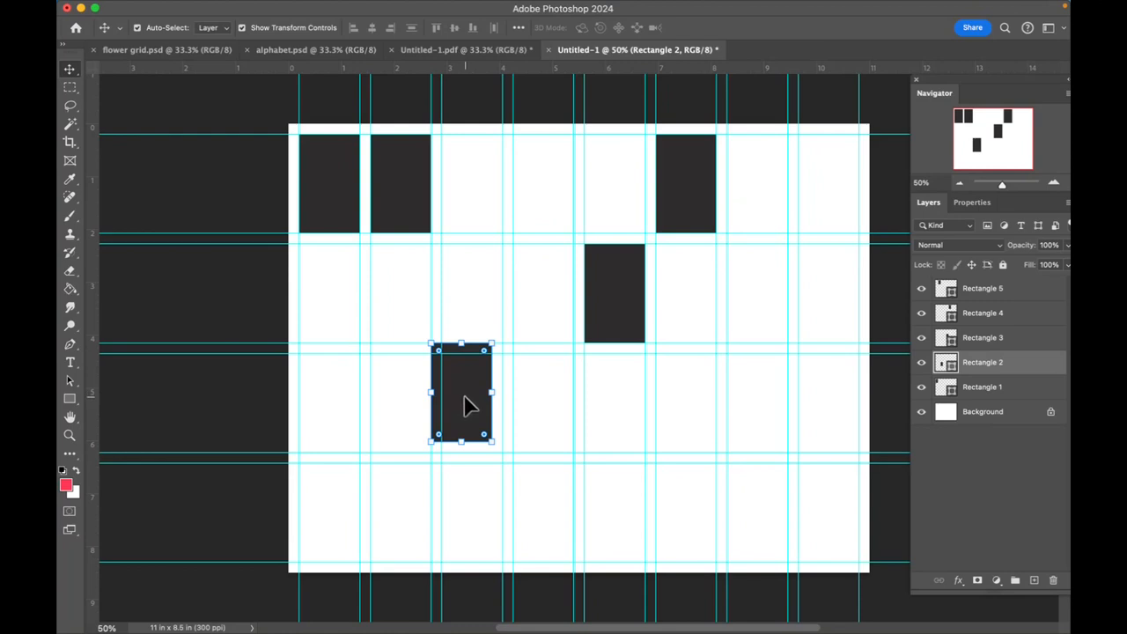
left_click(468, 407)
left_click_drag(467, 408, 585, 364)
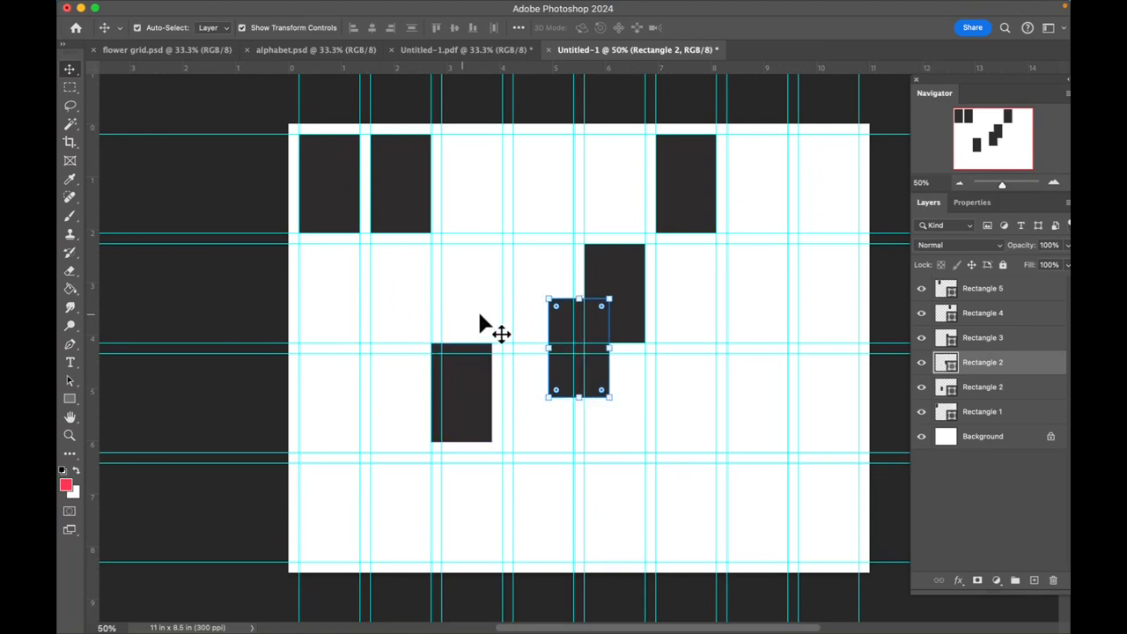
left_click_drag(556, 326, 449, 162)
left_click_drag(461, 405, 540, 187)
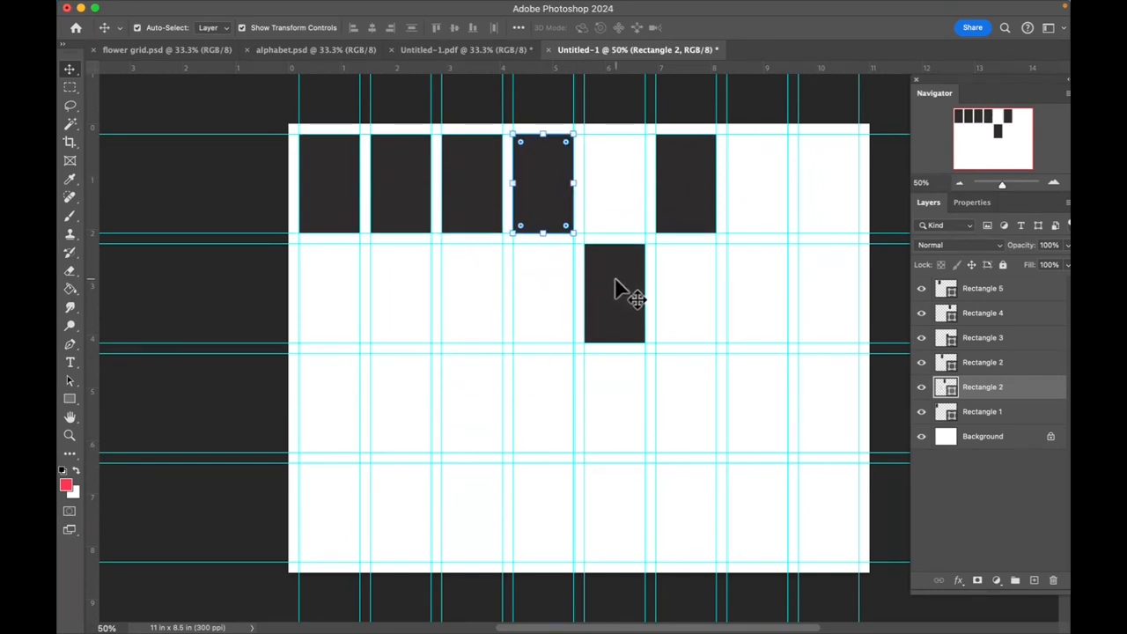
left_click_drag(619, 290, 621, 178)
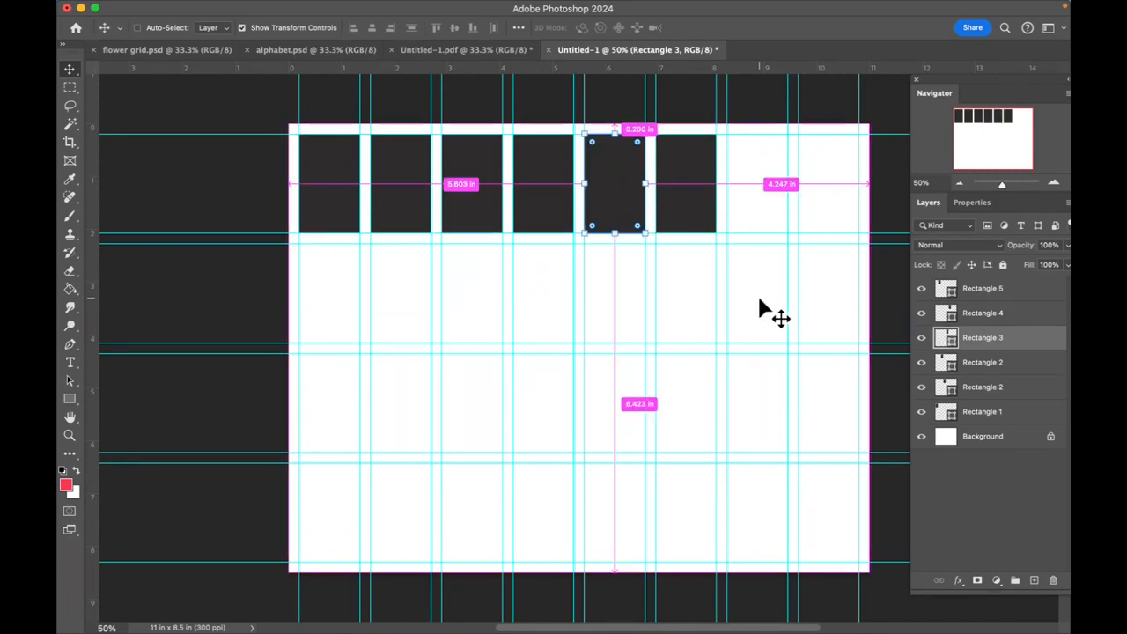
- Paste two more copies of the rectangle and snap them into columns seven and eight of the first row
key("super+v")
left_click_drag(588, 317, 766, 163)
key("super+v")
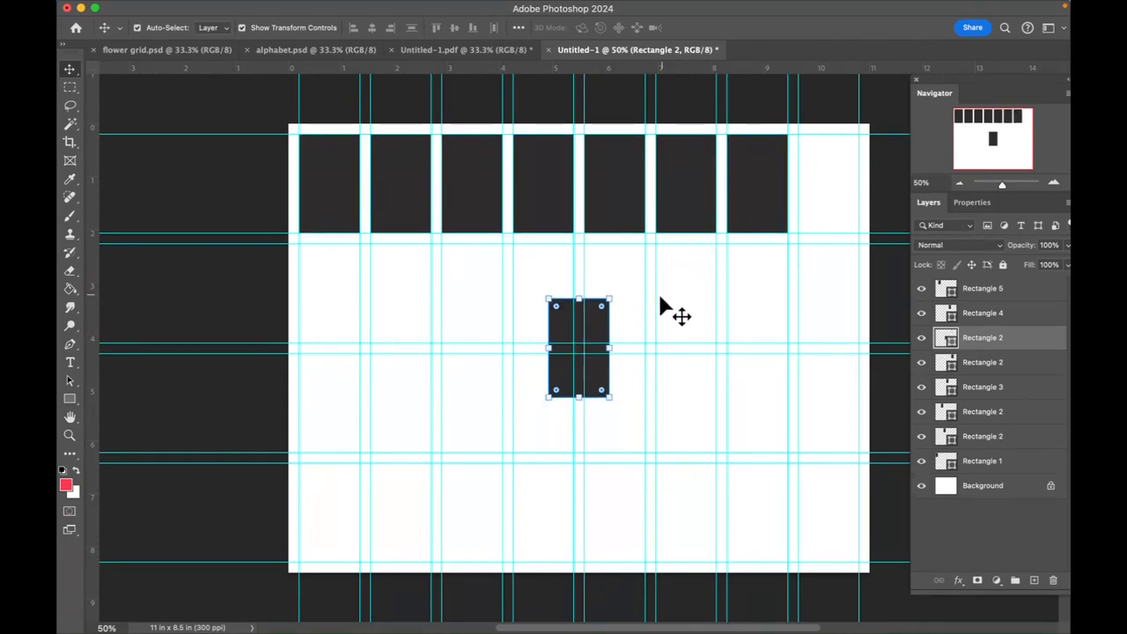
left_click_drag(606, 318, 856, 151)
left_click(775, 190, "shift")
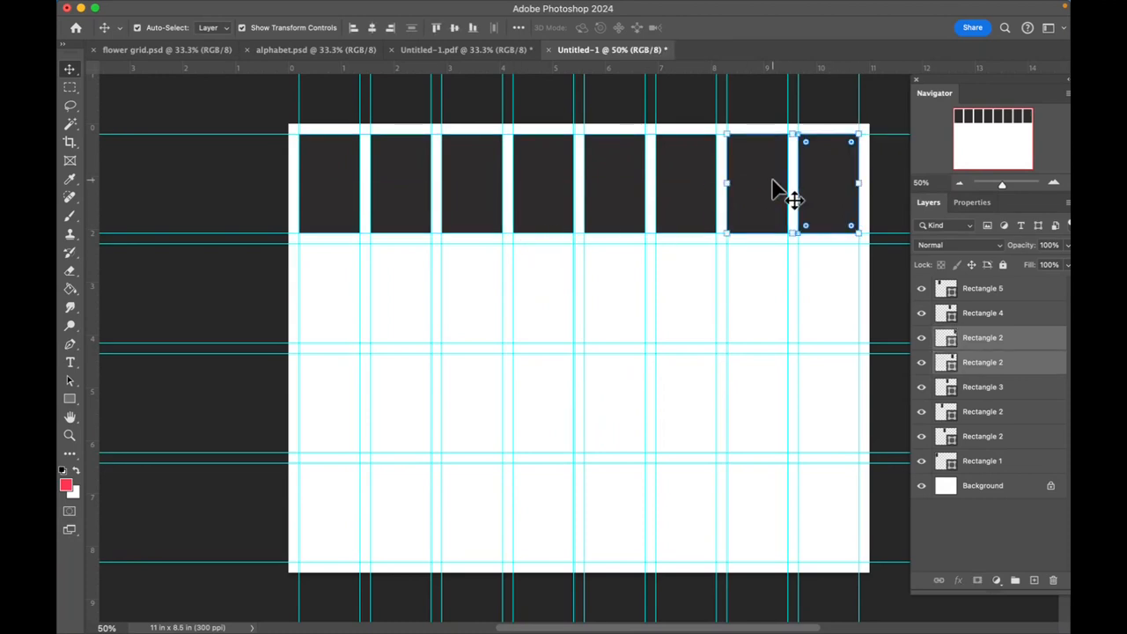
left_click(705, 190, "shift")
left_click(616, 201, "shift")
left_click(548, 201, "shift")
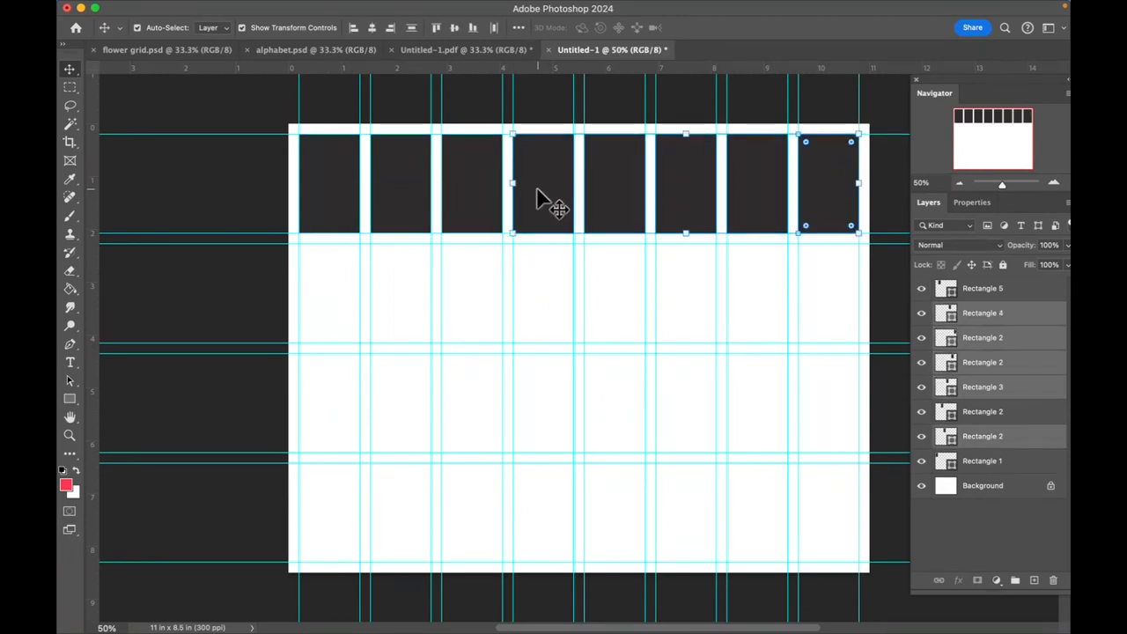
left_click(493, 196, "shift")
left_click(423, 187, "shift")
left_click(348, 191, "shift")
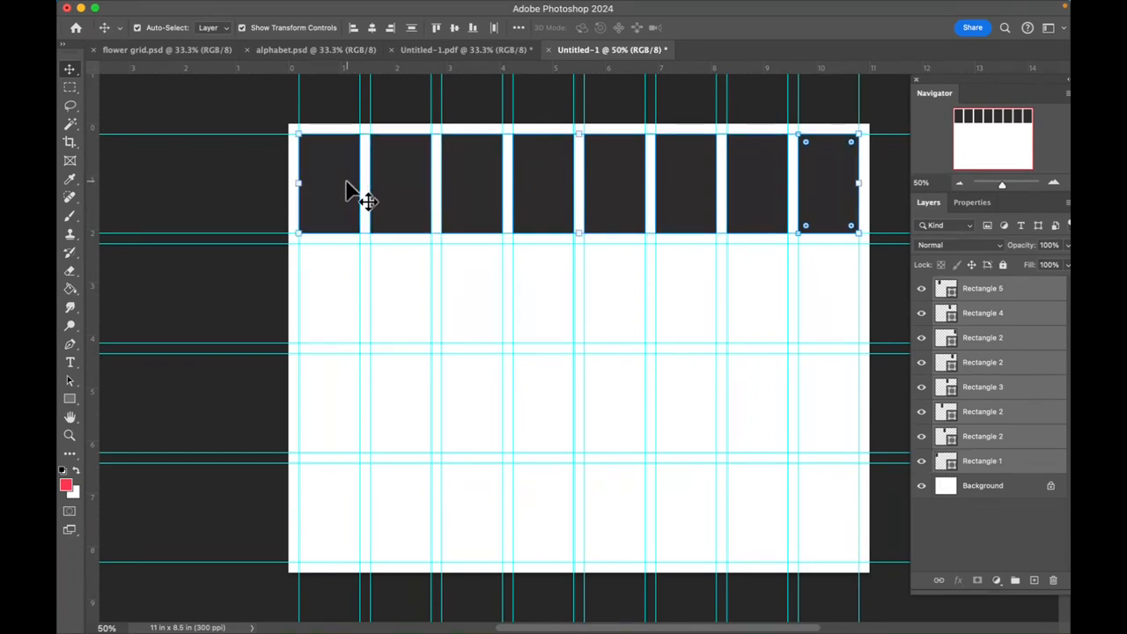
key("super")
mouse_move(280, 3)
left_click(222, 9)
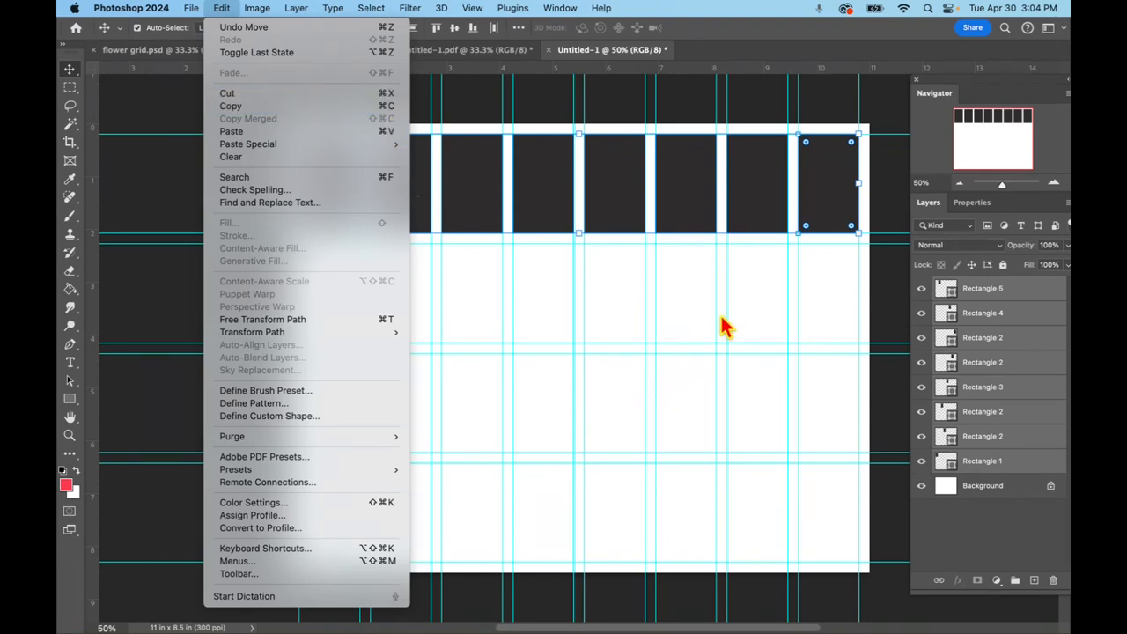
left_click(234, 132)
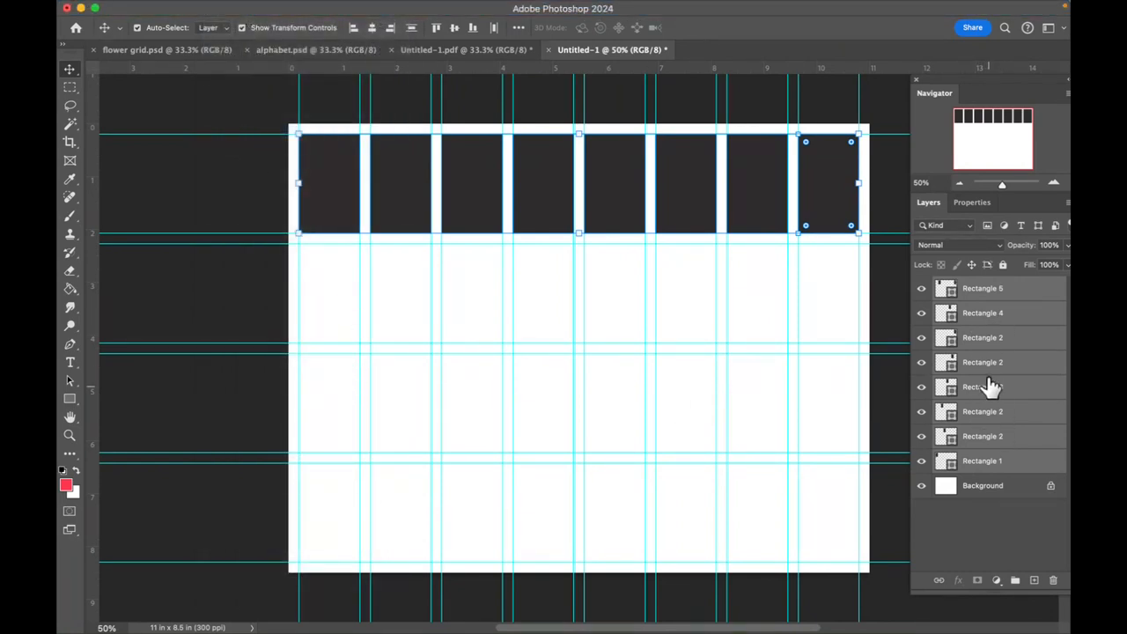
left_click(335, 295)
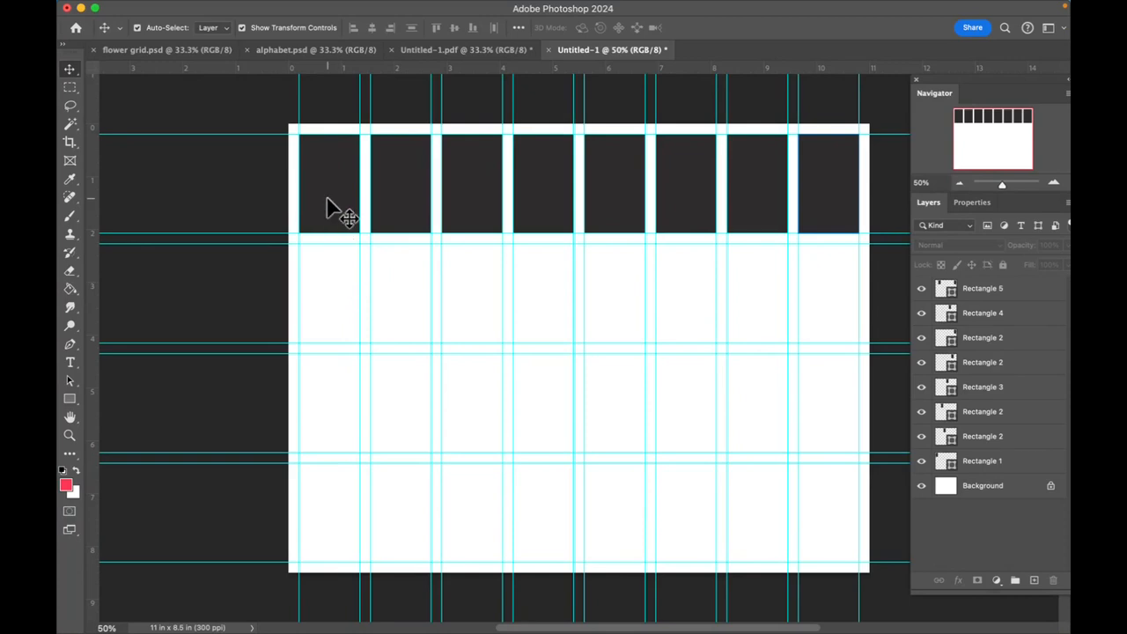
- Select all eight rectangle layers and paste copies of the full row into rows two, three and four of the grid
left_click(982, 293)
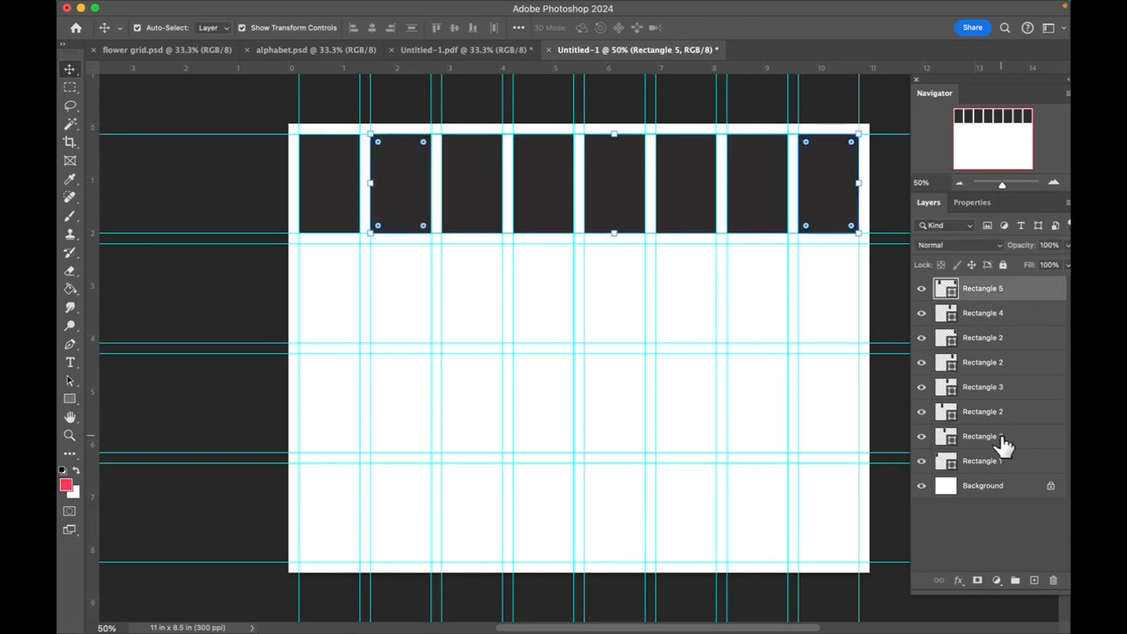
left_click(1002, 464, "shift")
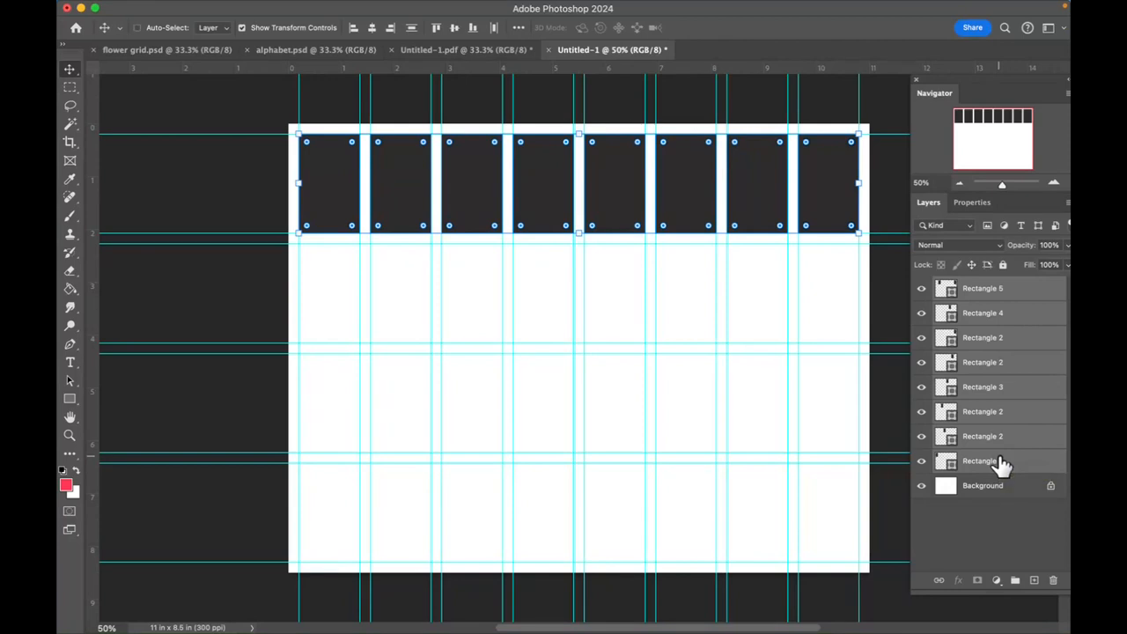
key("super+v")
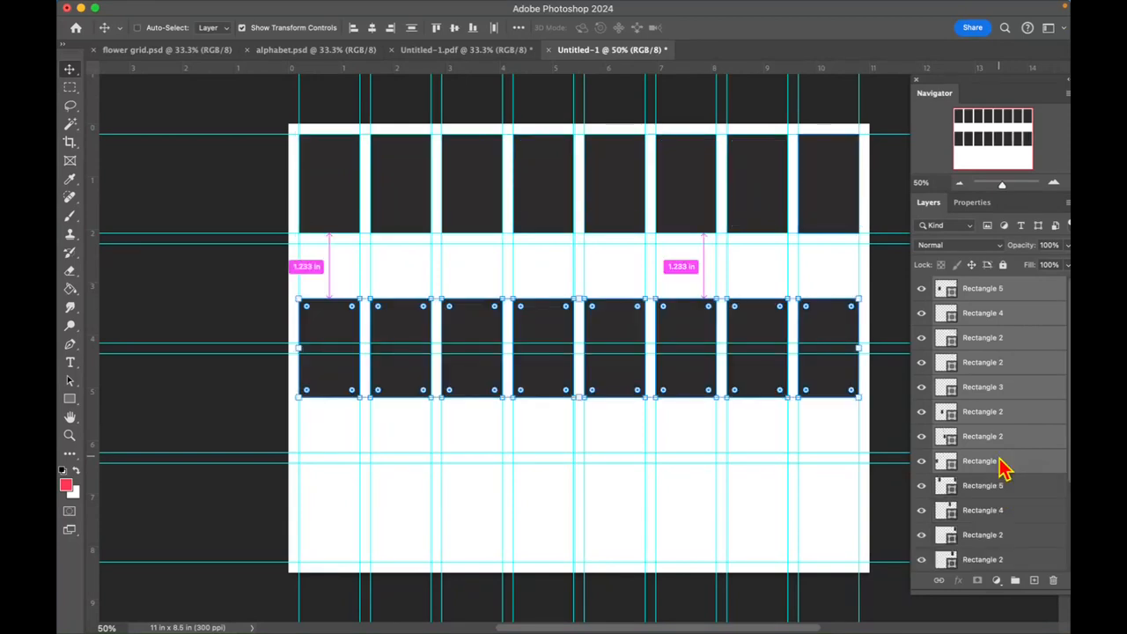
left_click_drag(390, 331, 392, 279)
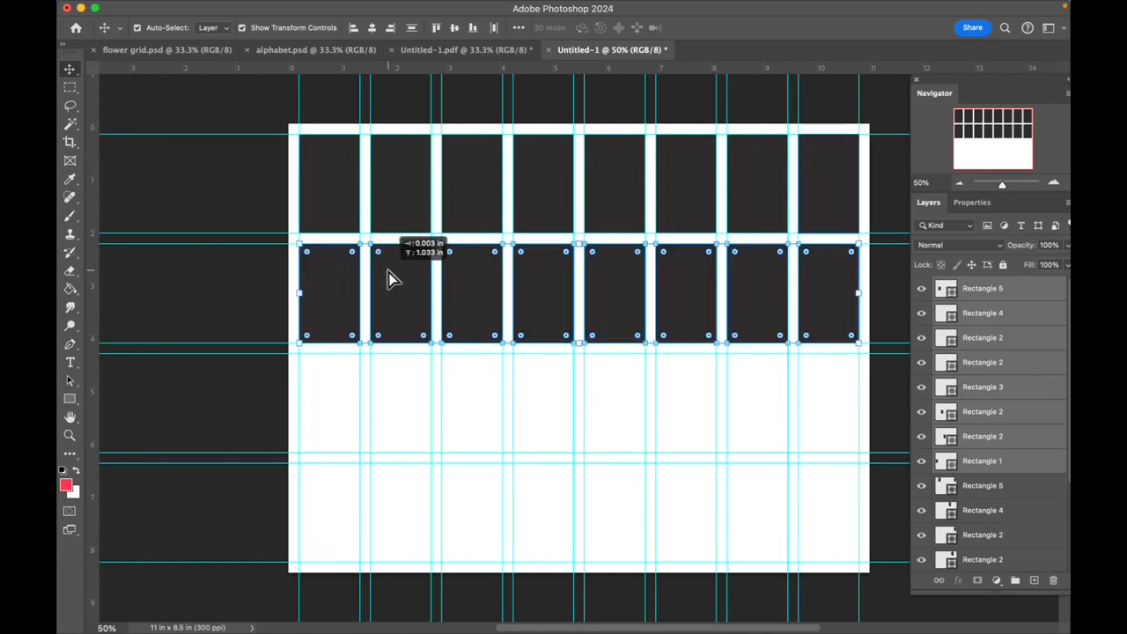
key("super+v")
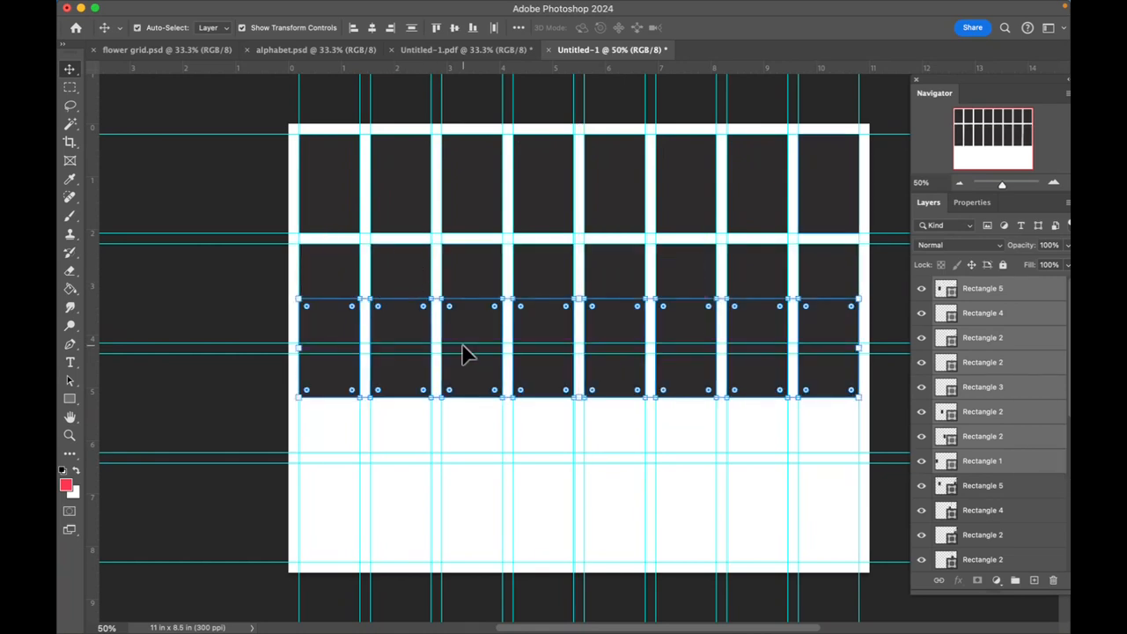
left_click_drag(470, 327, 484, 491)
key("super+v")
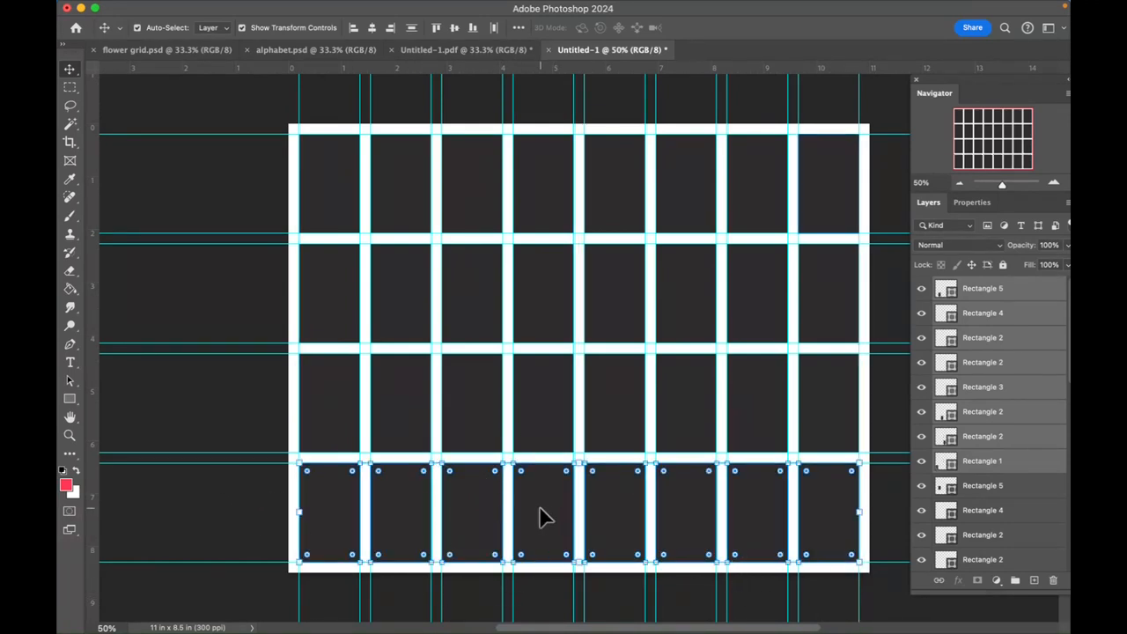
- Delete the second rectangle in the first row and stretch the first rectangle across columns one and two
left_click(322, 187)
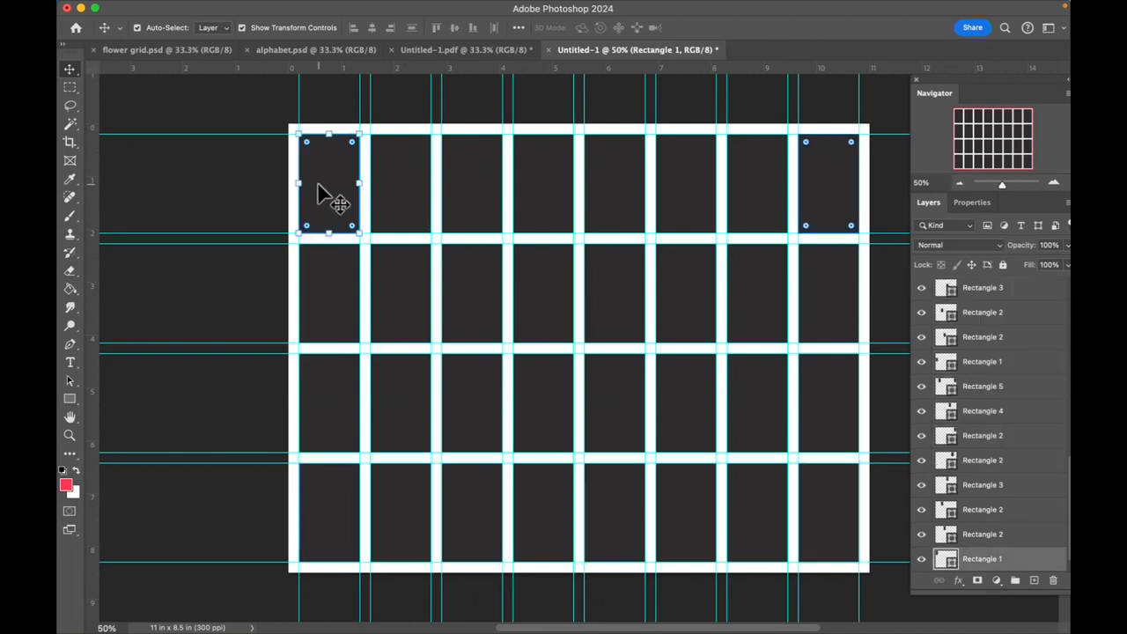
left_click(401, 202)
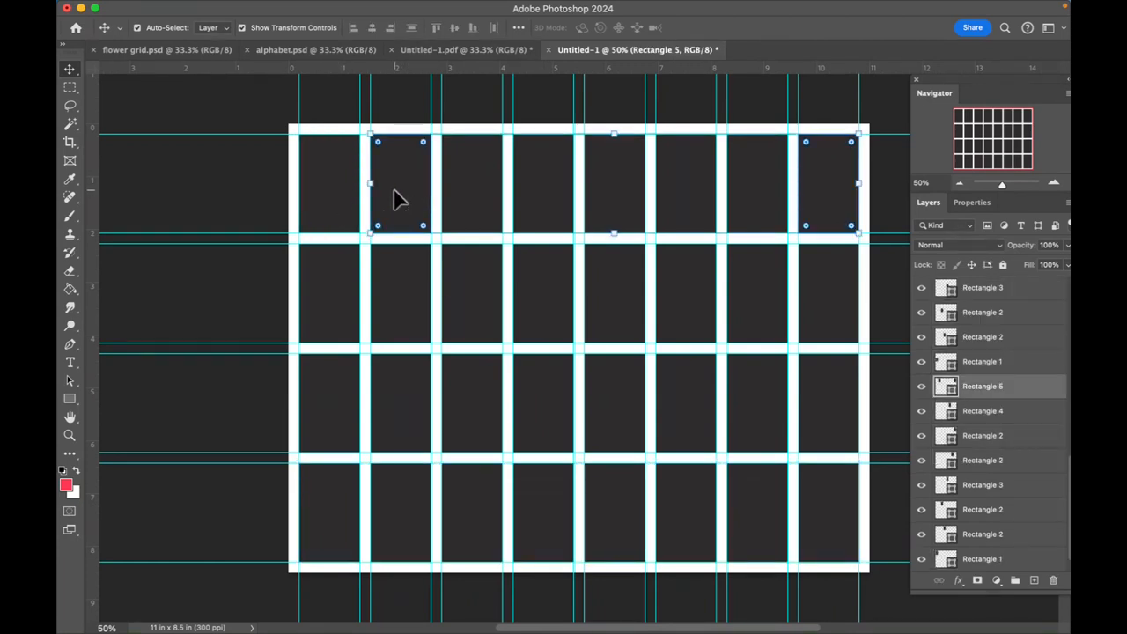
key("BackSpace")
left_click(357, 201)
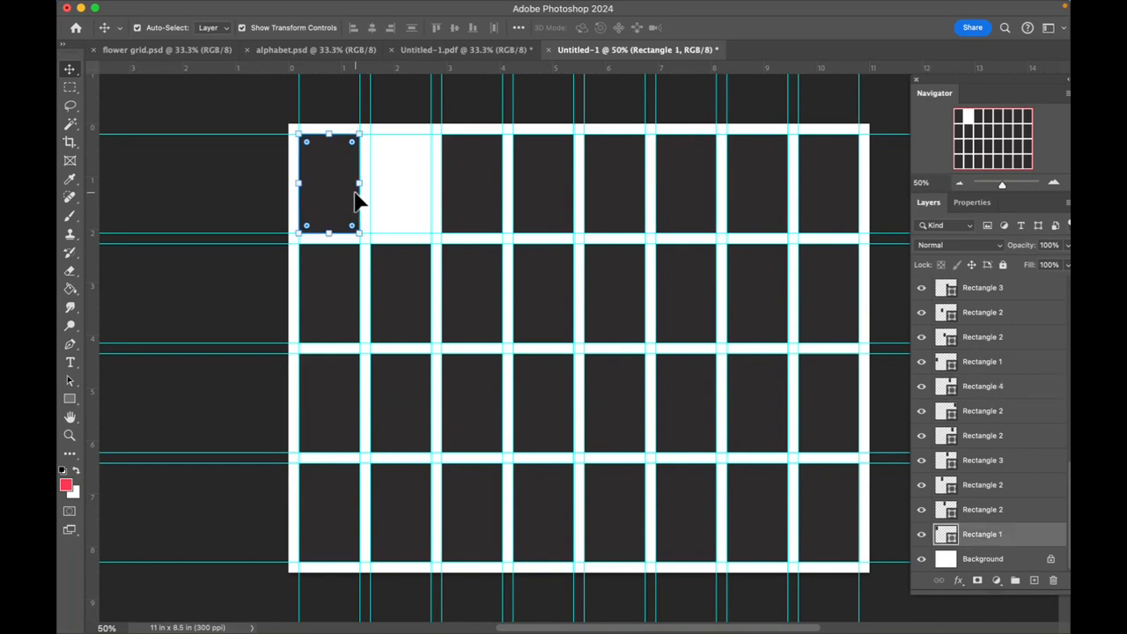
left_click(361, 185)
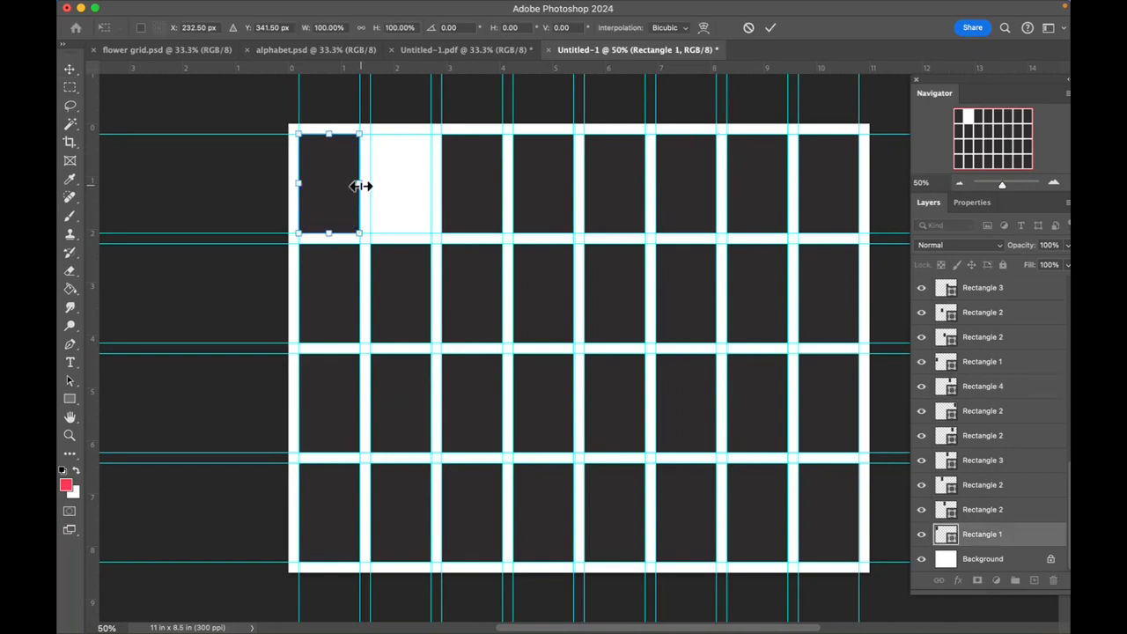
left_click_drag(361, 186, 430, 184)
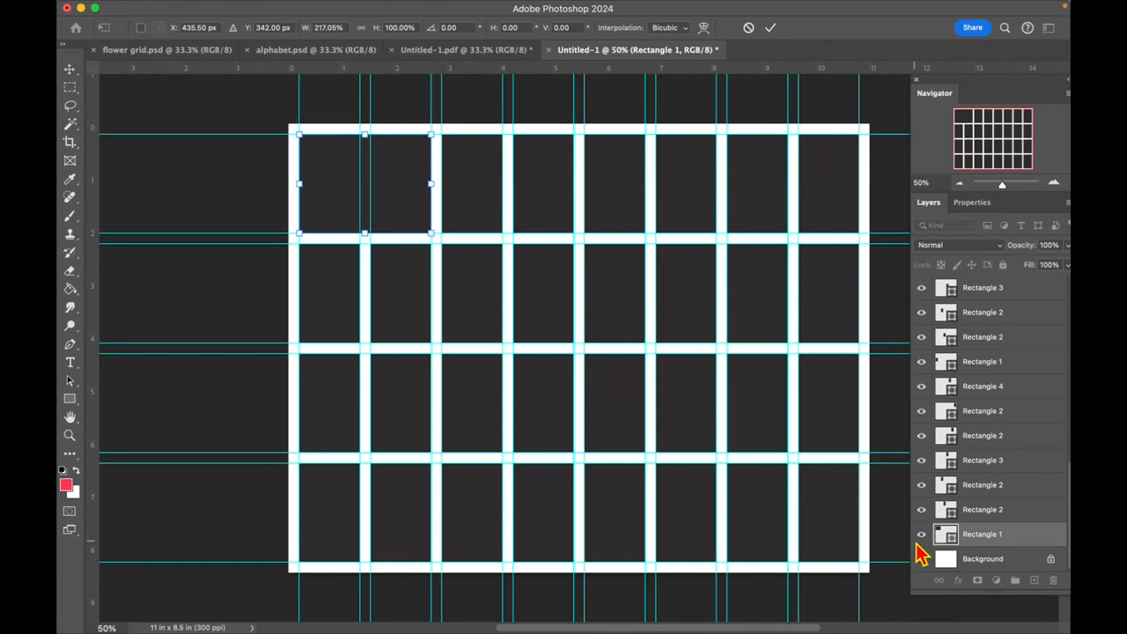
- Unlock the Background layer and add a gradient fill layer directly above it, beneath the rectangles
left_click(977, 562)
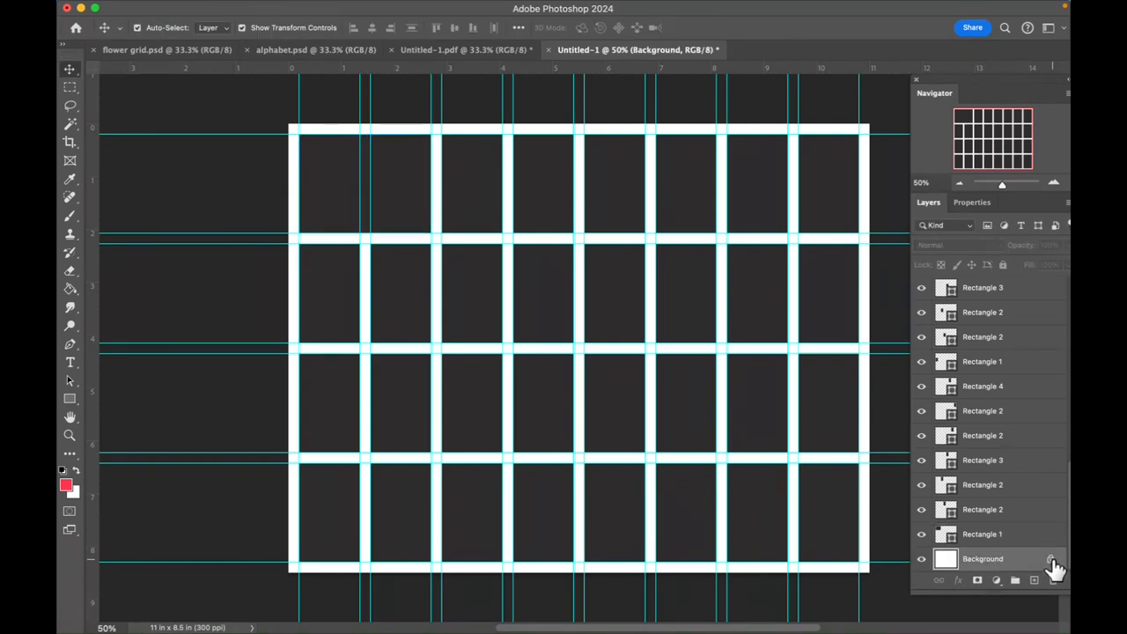
left_click(1050, 560)
left_click(999, 583)
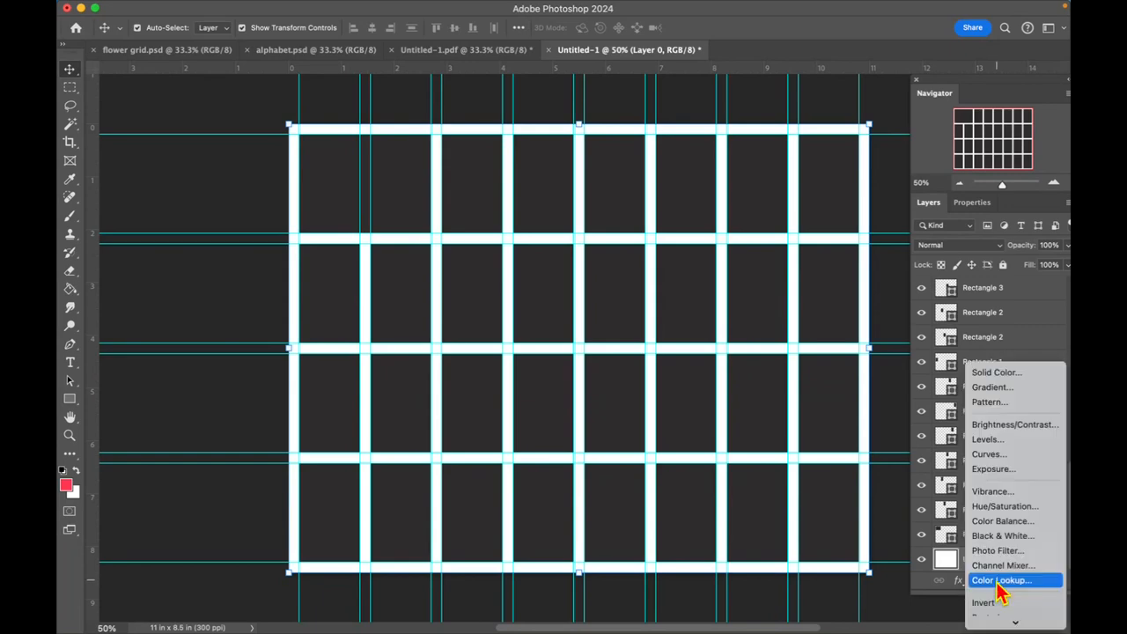
left_click(1034, 389)
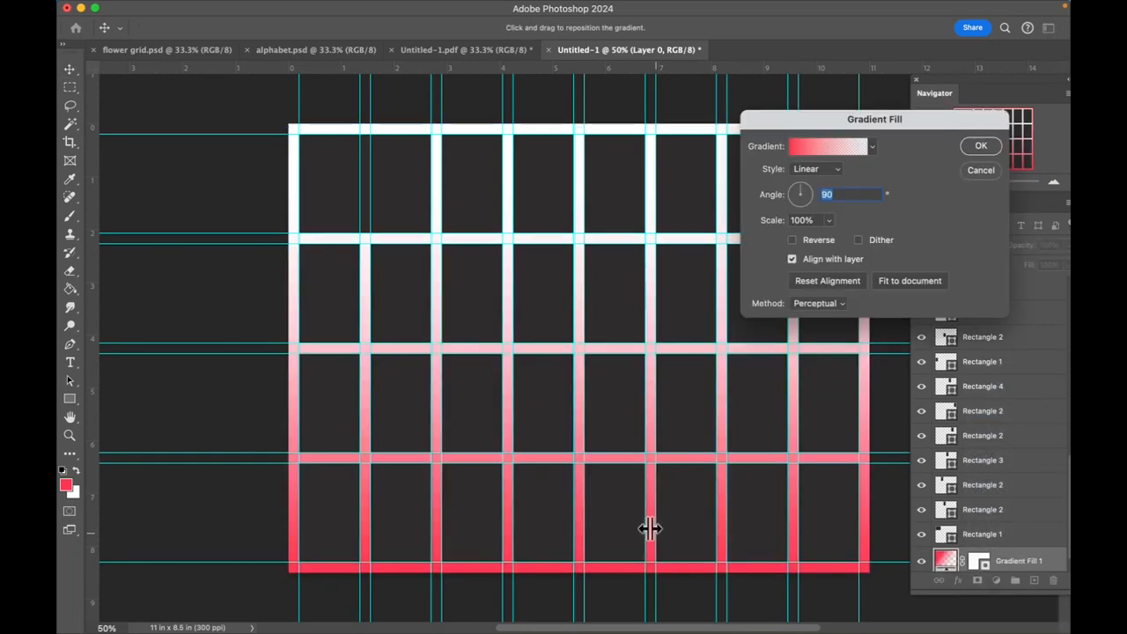
- Set the gradient fill to the Purple_07 preset from the Purples group and apply it
left_click(830, 150)
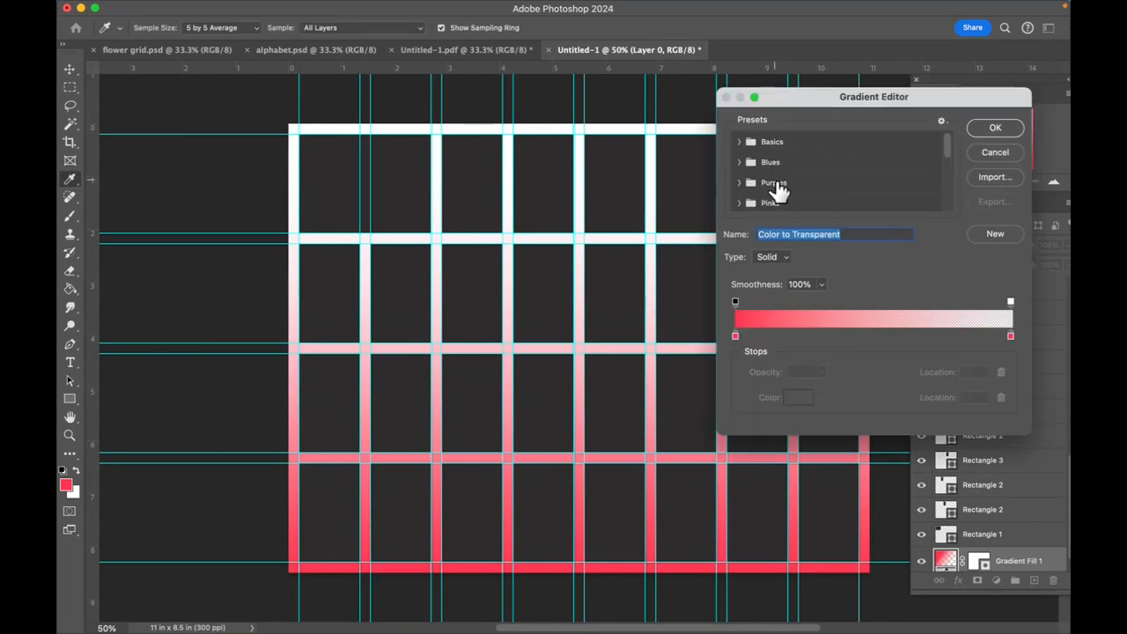
left_click(737, 183)
scroll(757, 195, "down", 1)
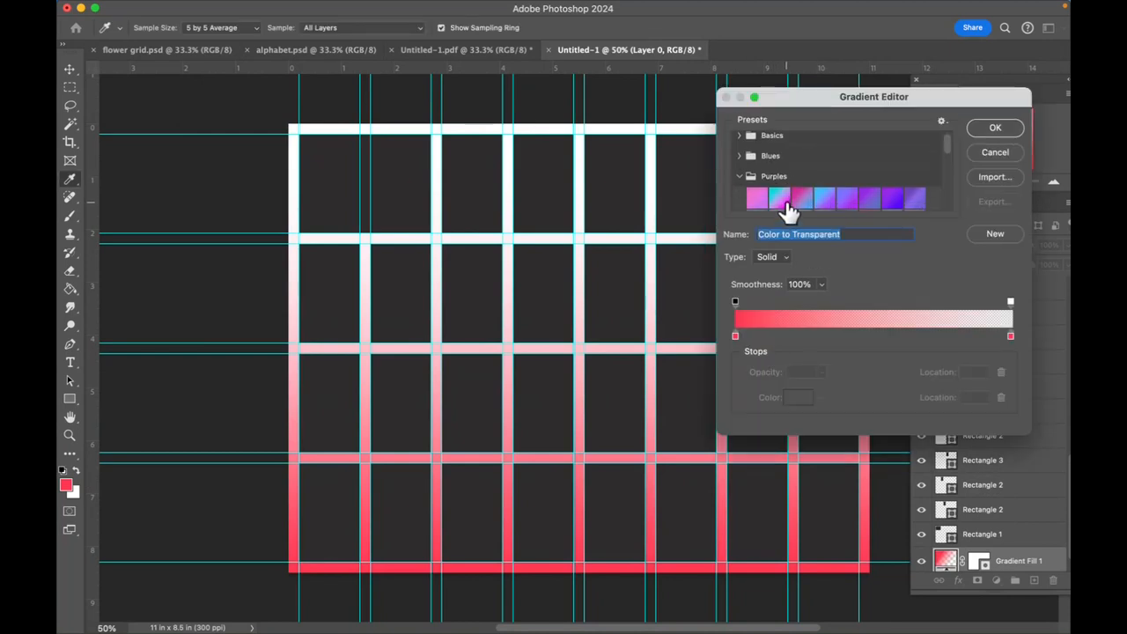
left_click(892, 191)
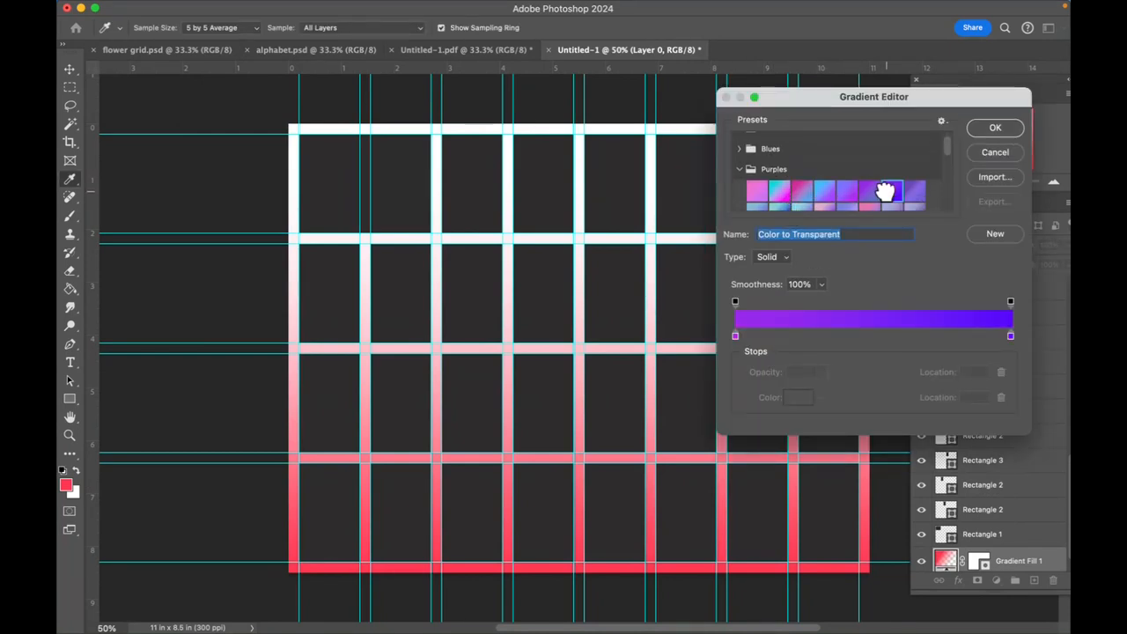
left_click(996, 129)
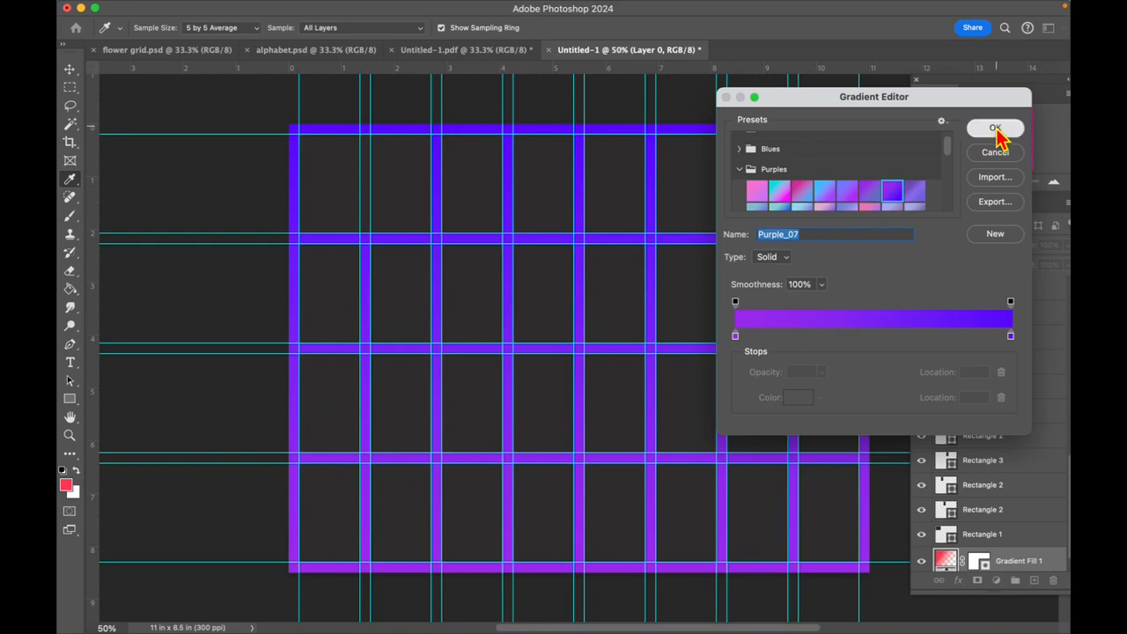
left_click(981, 146)
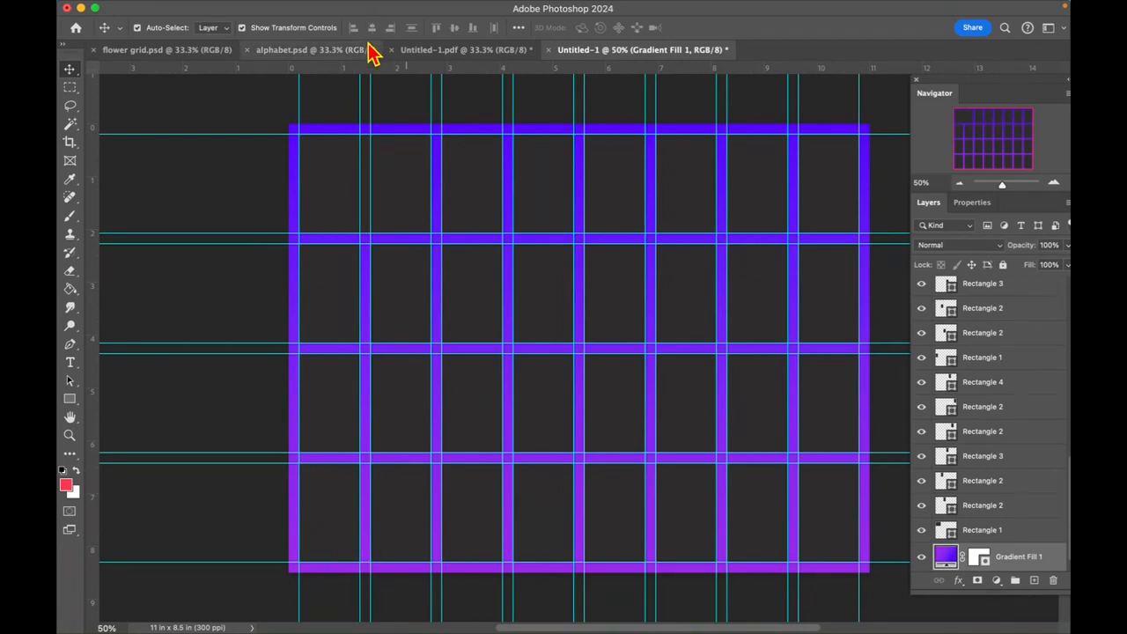
- Clear all guides from the grid document
mouse_move(334, 11)
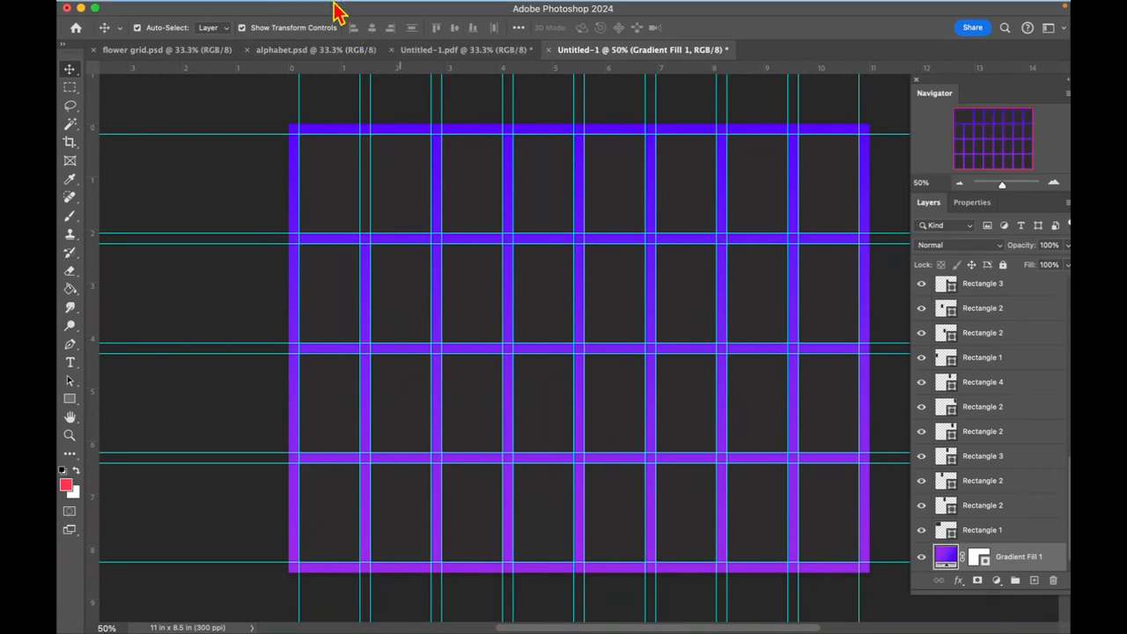
left_click(470, 9)
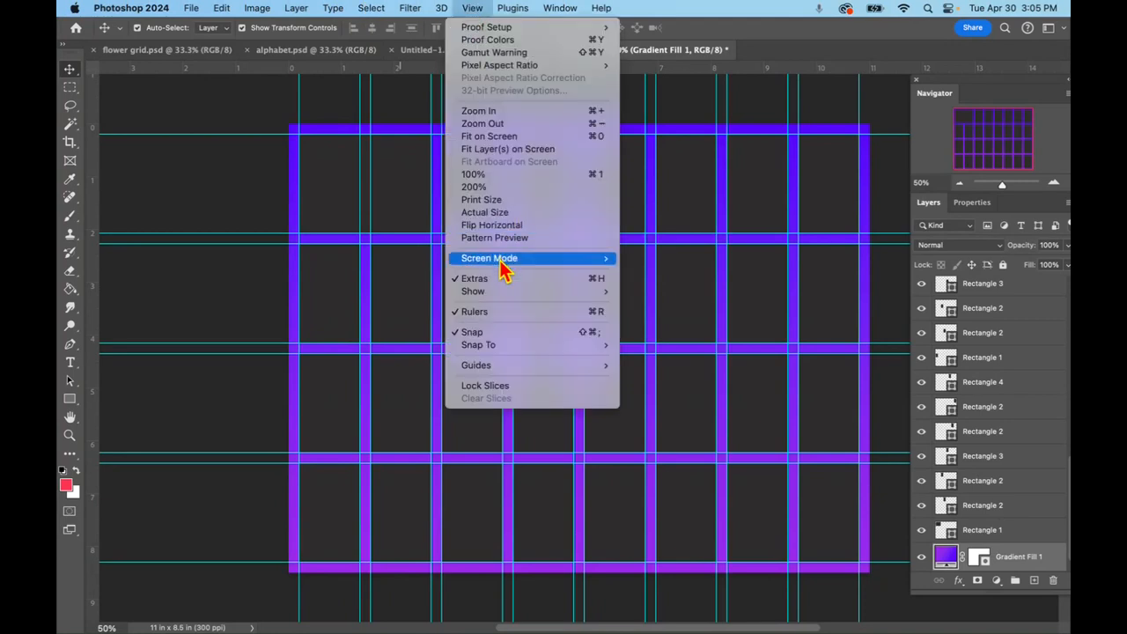
mouse_move(606, 368)
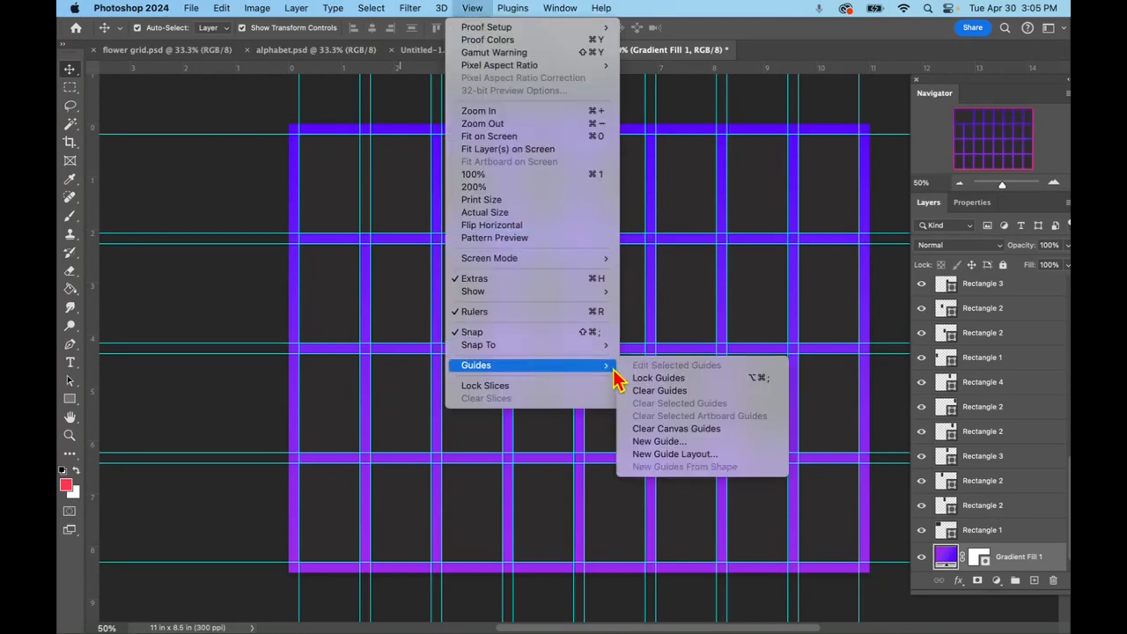
left_click(660, 391)
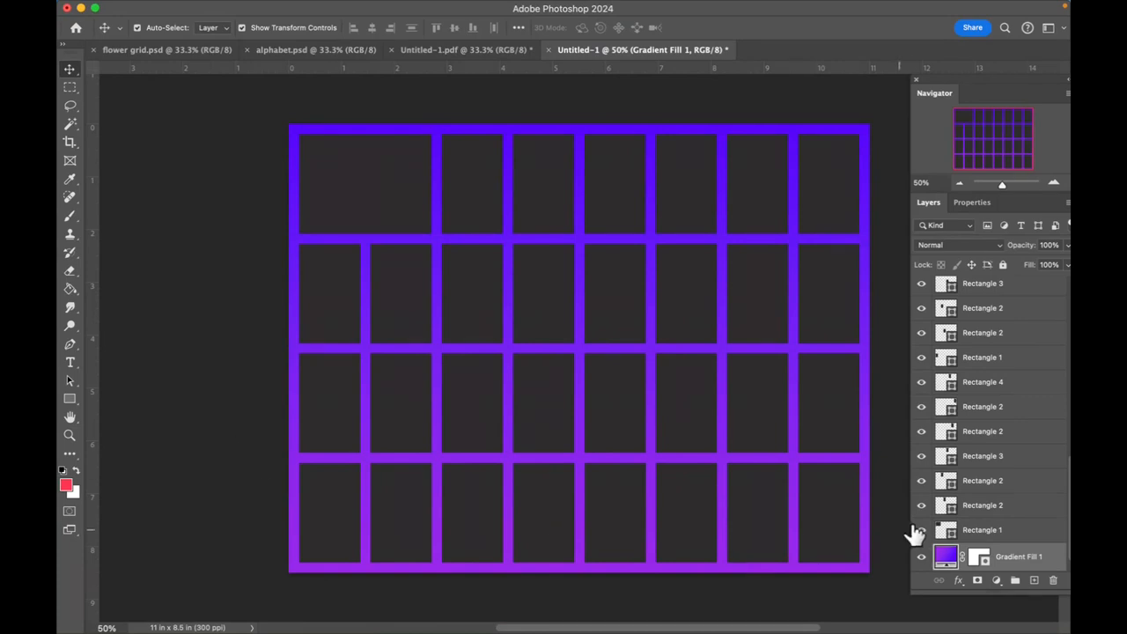
- Select the first-row rectangle in column three and place the DSC_0009 tiger logo photo from Photos as an embedded image above it
scroll(984, 429, "up", 2)
scroll(984, 428, "up", 2)
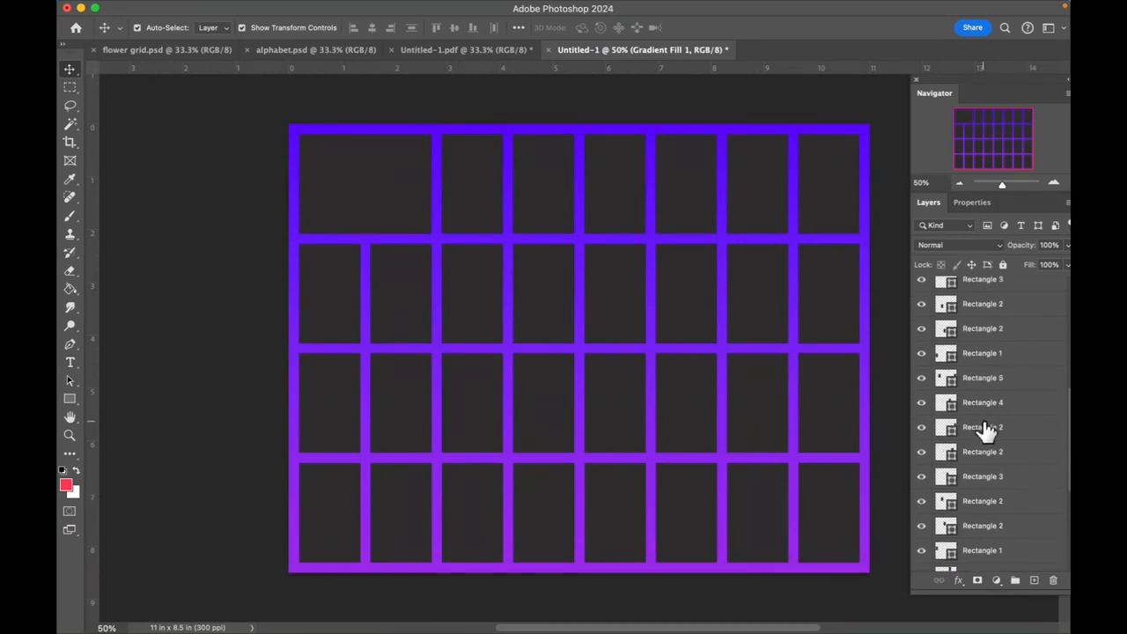
scroll(984, 442, "down", 5)
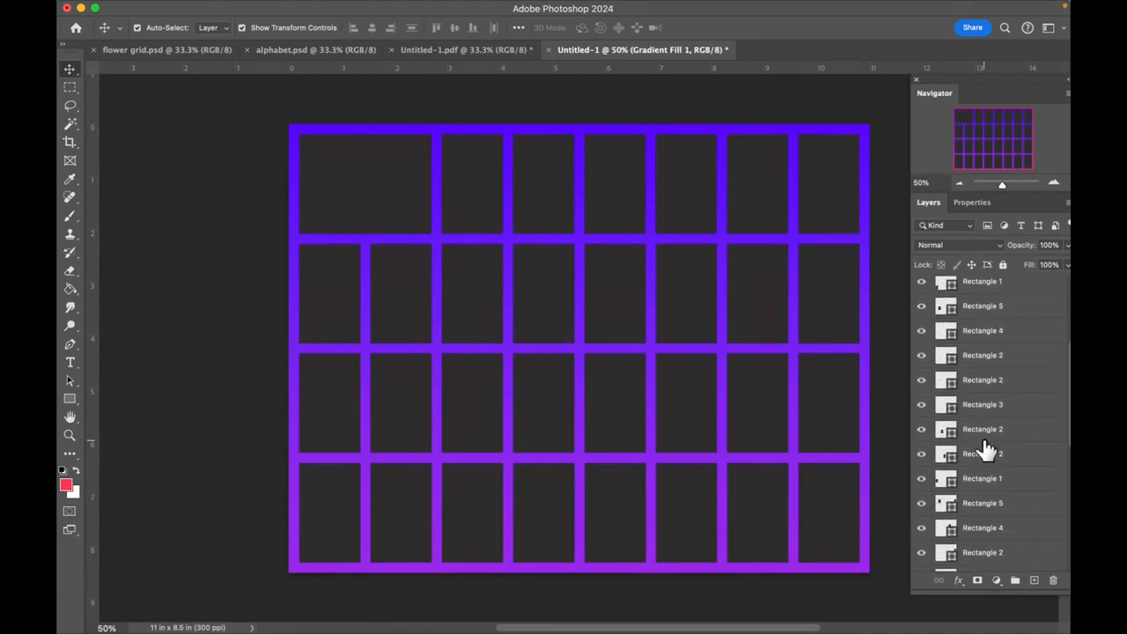
scroll(985, 443, "down", 1)
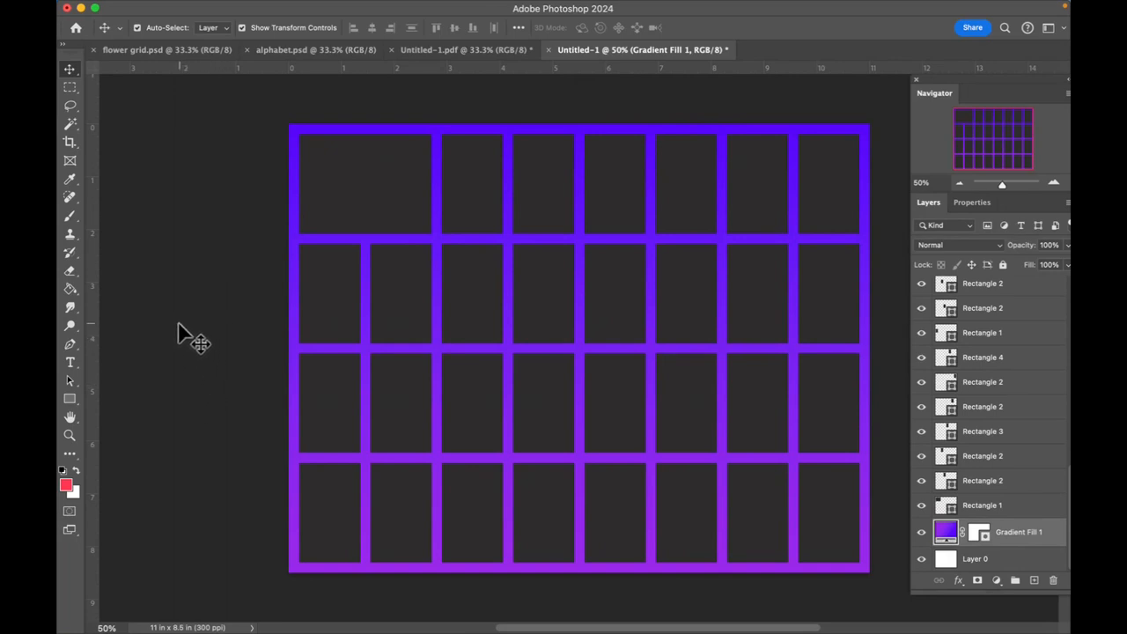
left_click(458, 188)
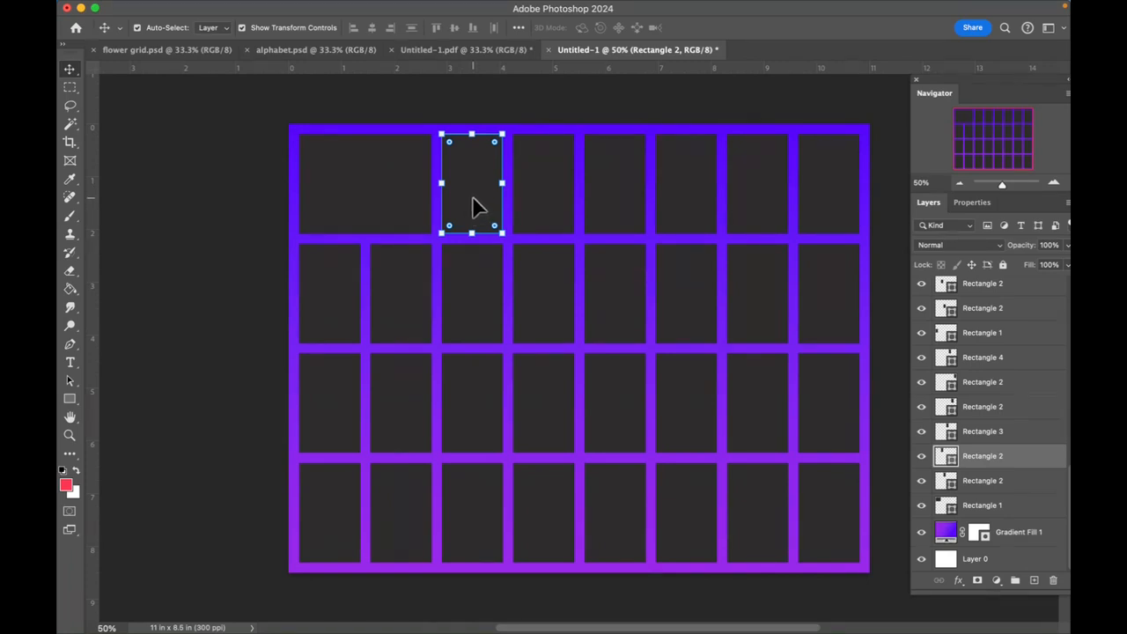
left_click(192, 11)
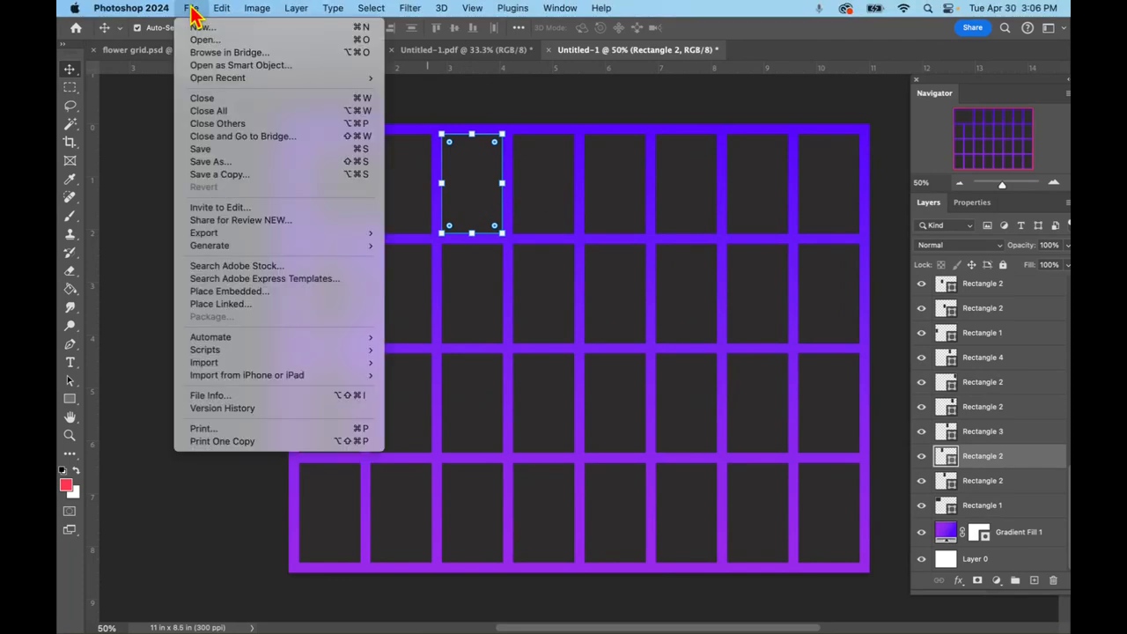
left_click(236, 291)
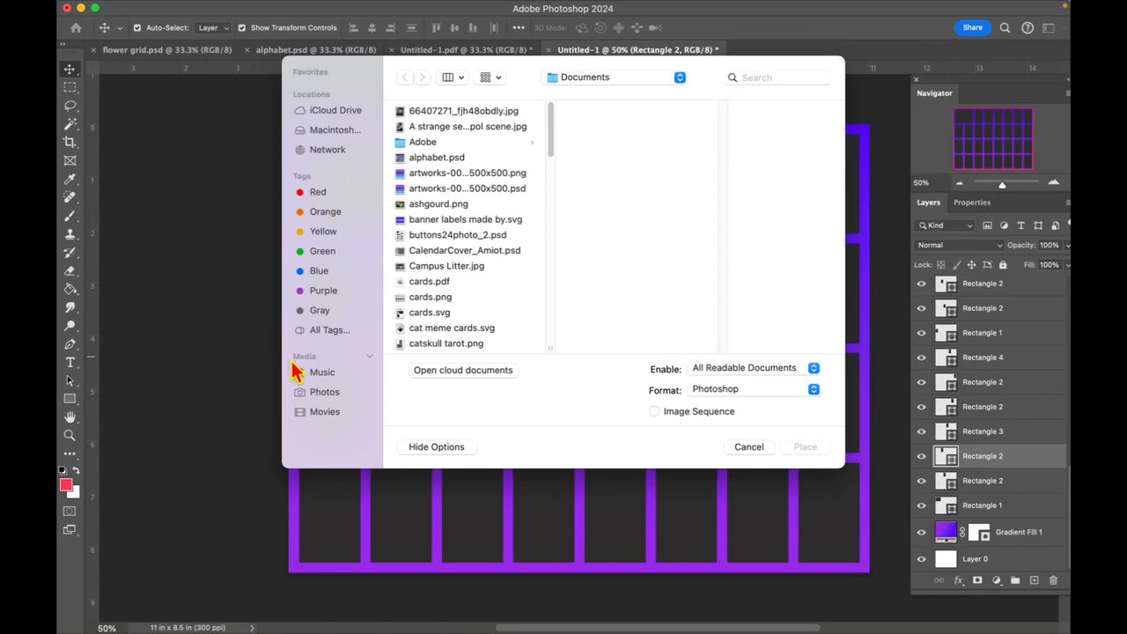
left_click(317, 392)
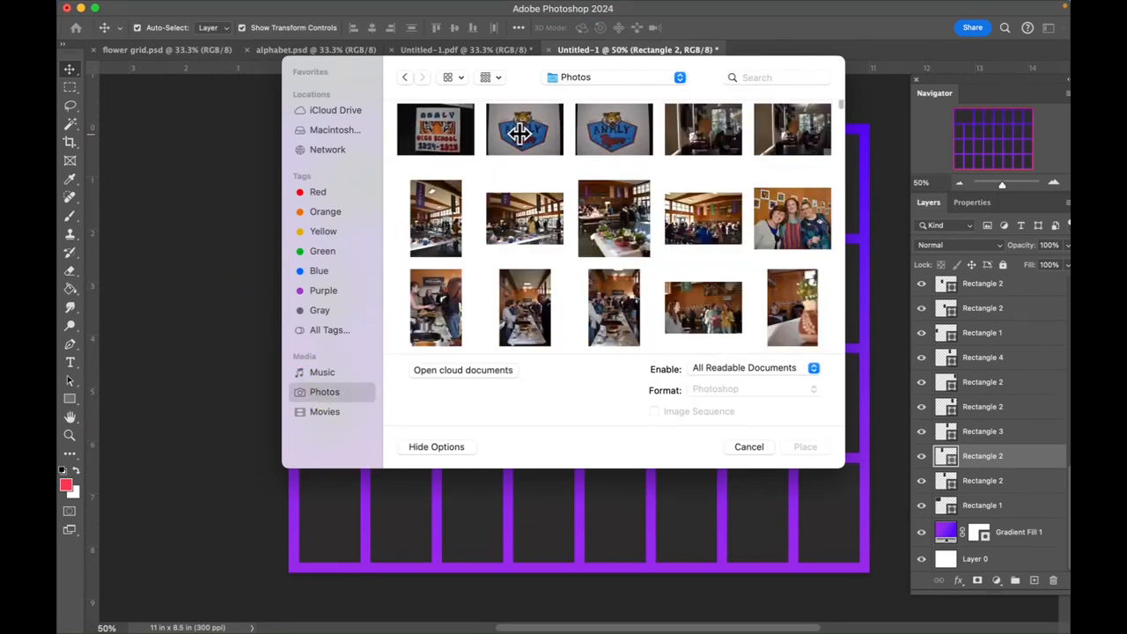
left_click(521, 132)
left_click(803, 449)
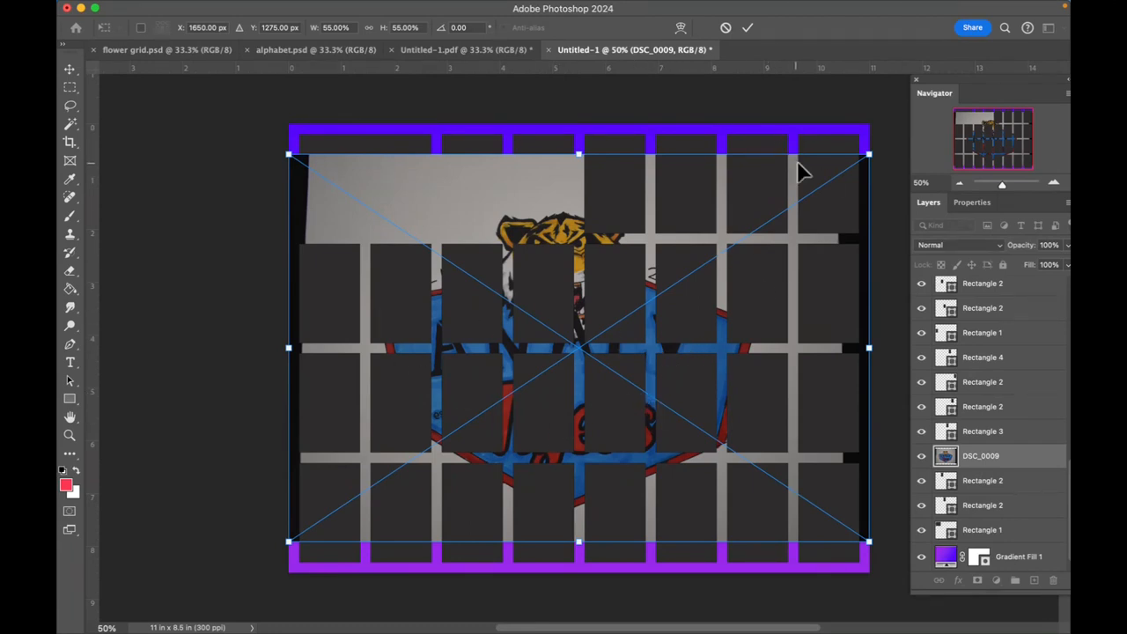
left_click(747, 32)
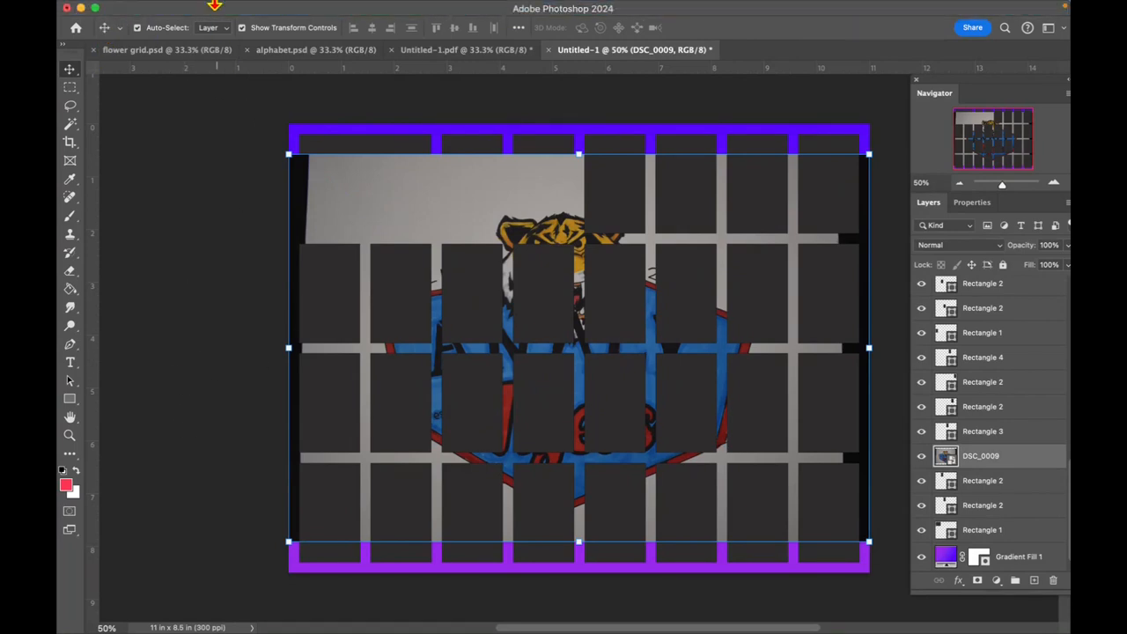
- Create a clipping mask that confines the DSC_0009 photo to the rectangle in column three
mouse_move(248, 5)
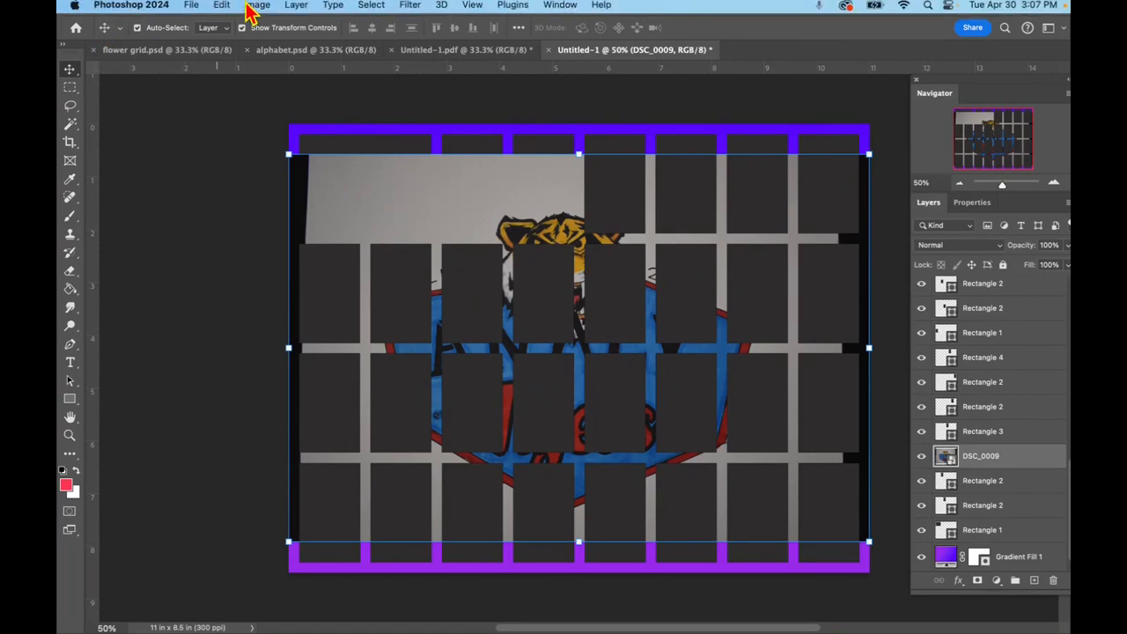
left_click(296, 9)
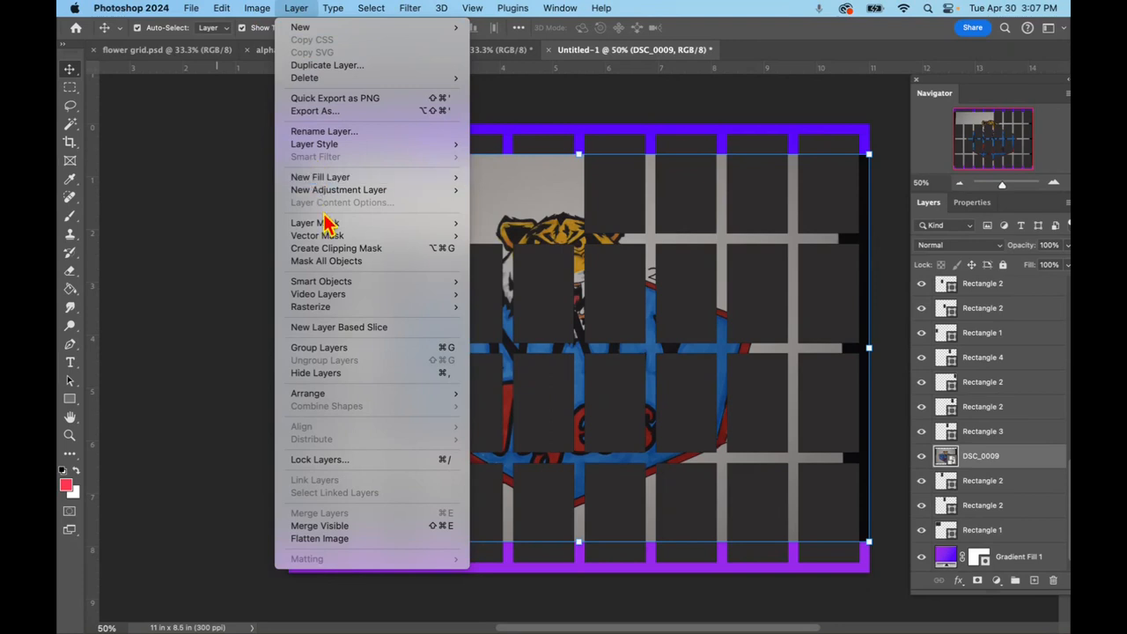
left_click(333, 250)
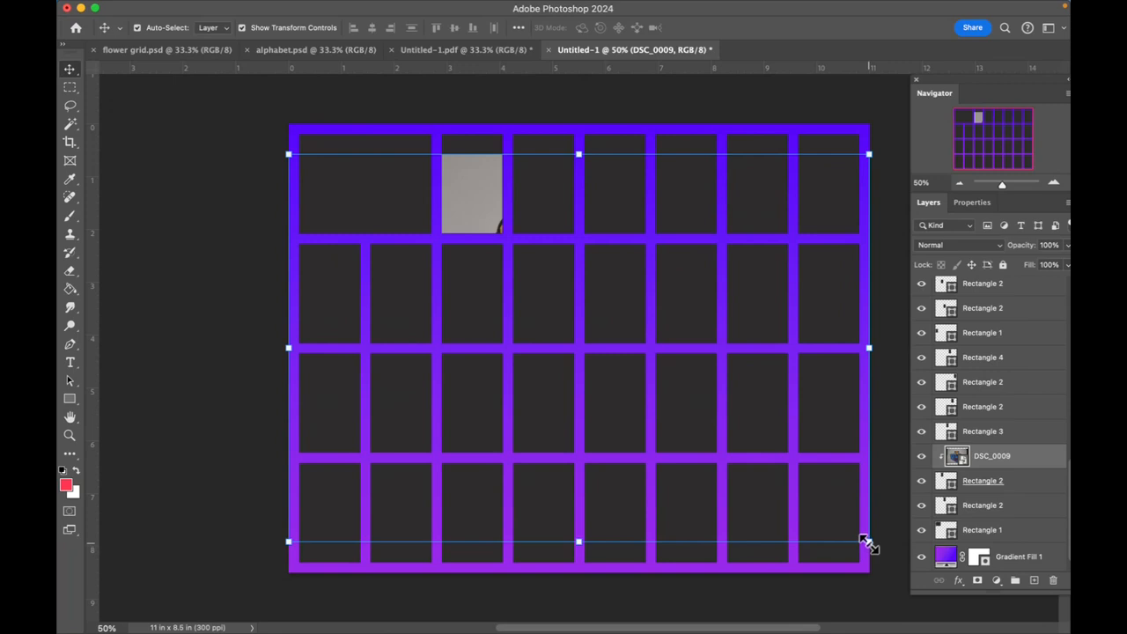
- Scale the clipped DSC_0009 photo to about 62.9% and position it so the letter A fills the column-three cell
left_click_drag(868, 543, 478, 254)
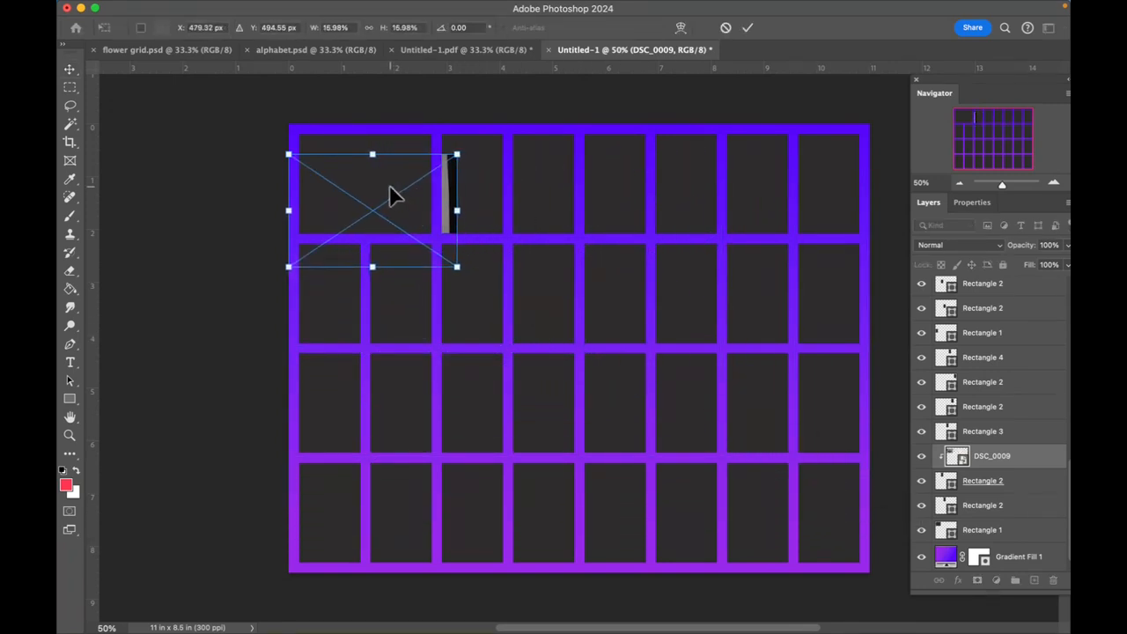
left_click_drag(396, 194, 521, 177)
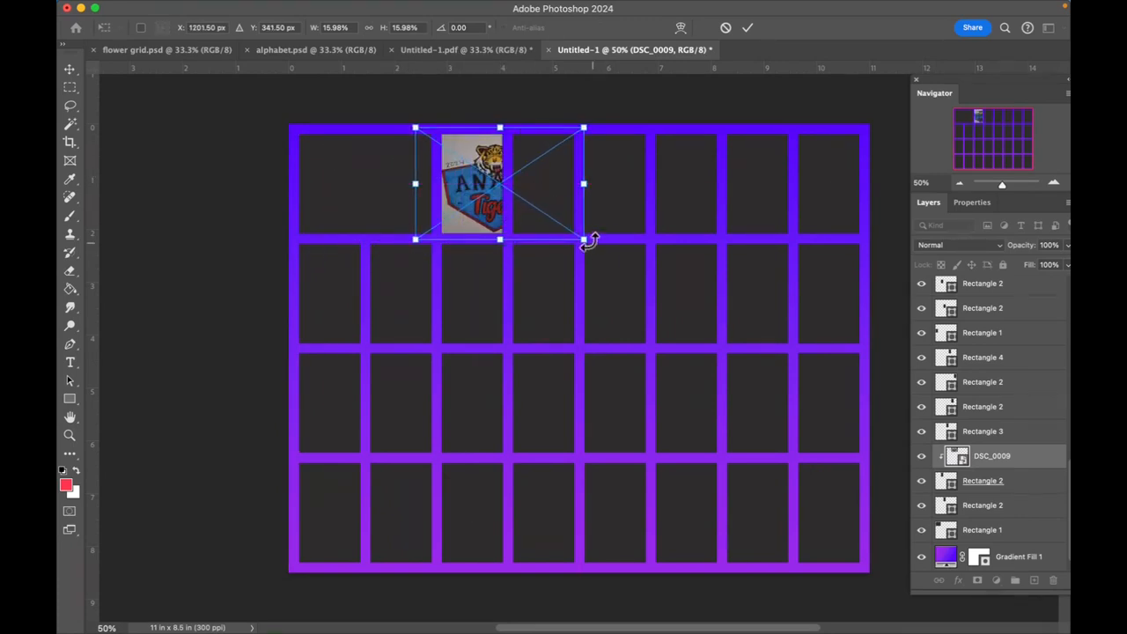
left_click_drag(583, 237, 734, 340)
left_click_drag(628, 218, 601, 168)
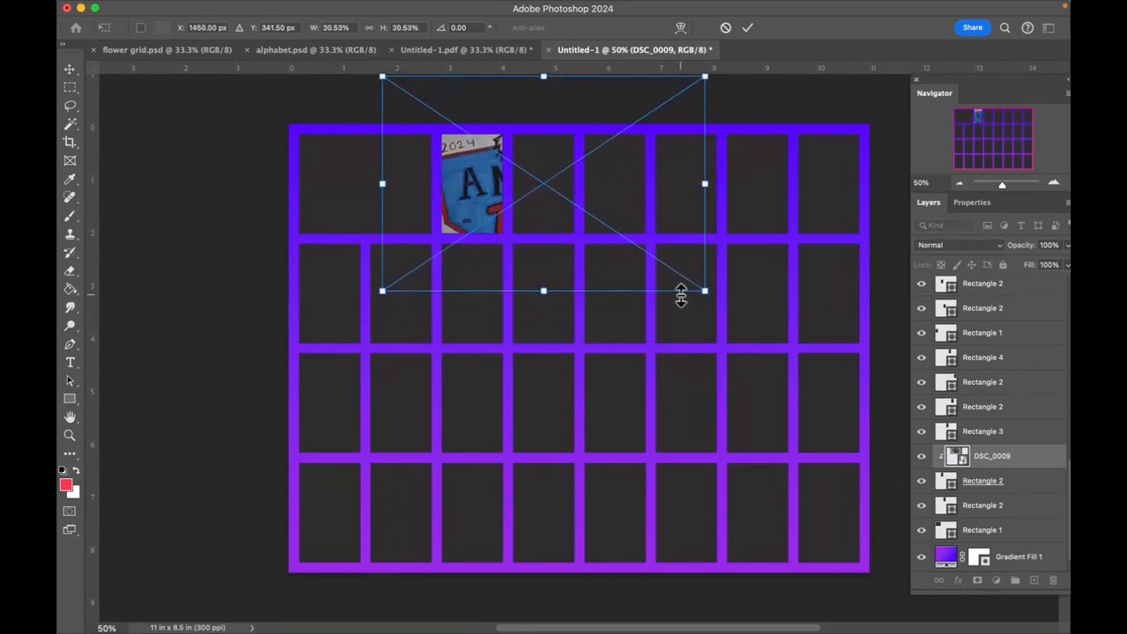
left_click_drag(705, 293, 679, 241)
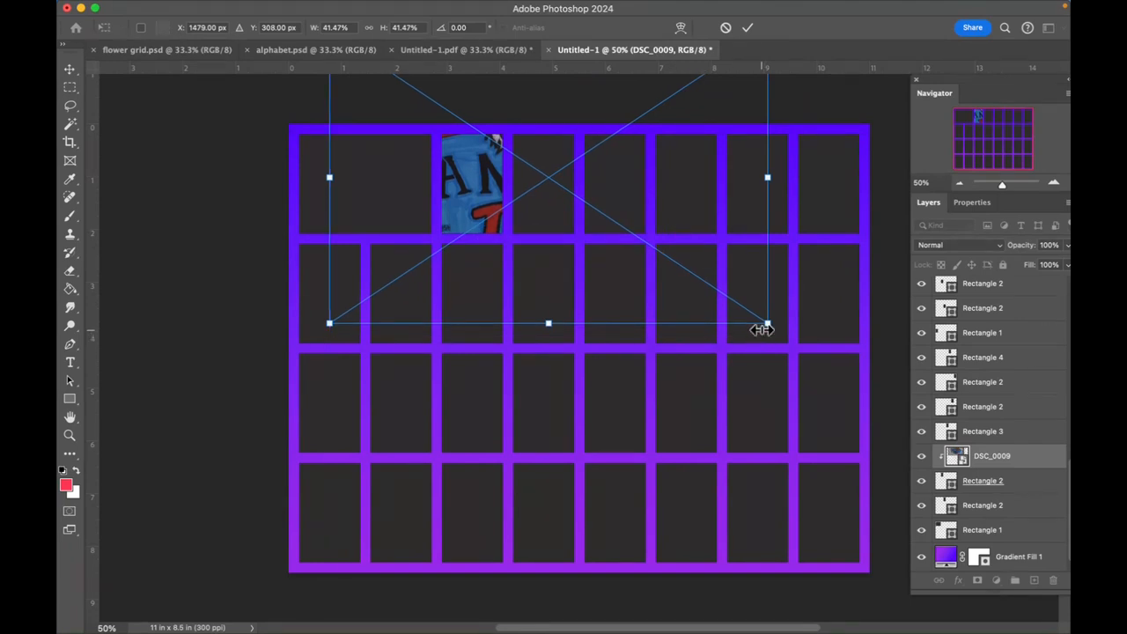
left_click_drag(765, 324, 916, 426)
left_click_drag(729, 269, 741, 265)
left_click_drag(889, 381, 965, 433)
left_click_drag(734, 291, 724, 271)
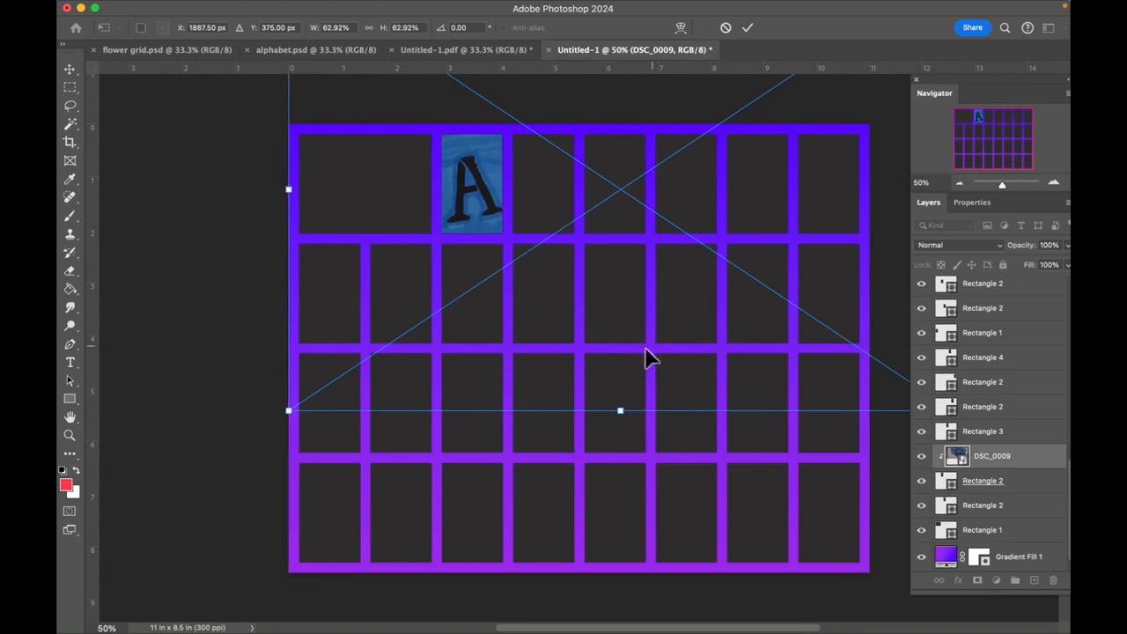
- Nudge the DSC_0009 photo left to X 1867.50 px to center the letter A in its cell and apply the transform
key("Left")
key("Left")
key("Left")
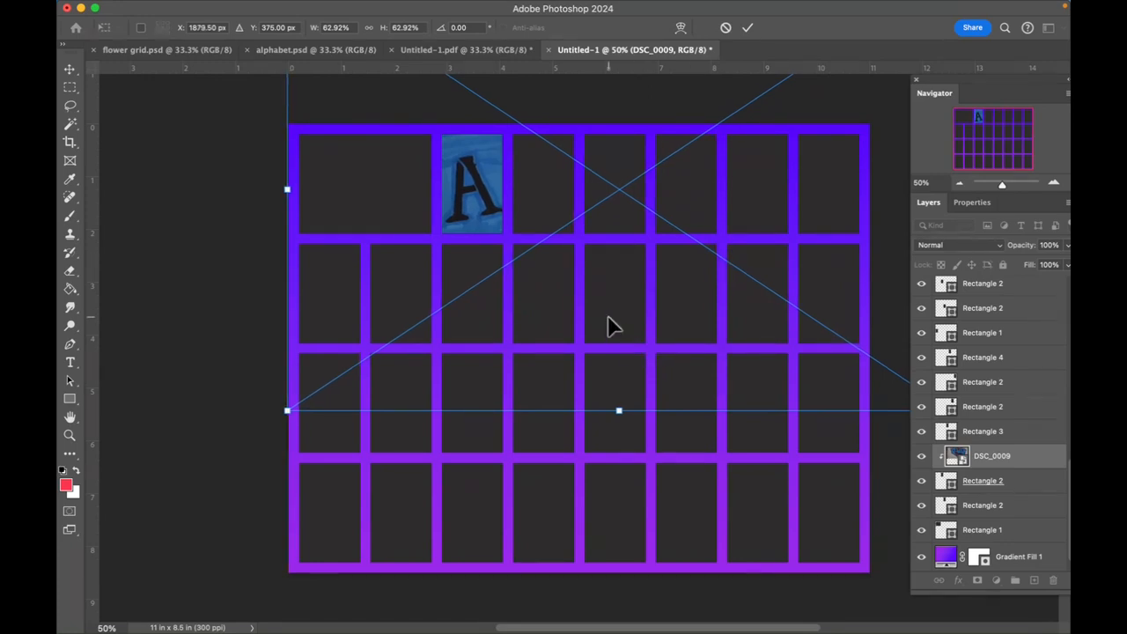
key("Right")
key("Right")
key("Right")
key("Right")
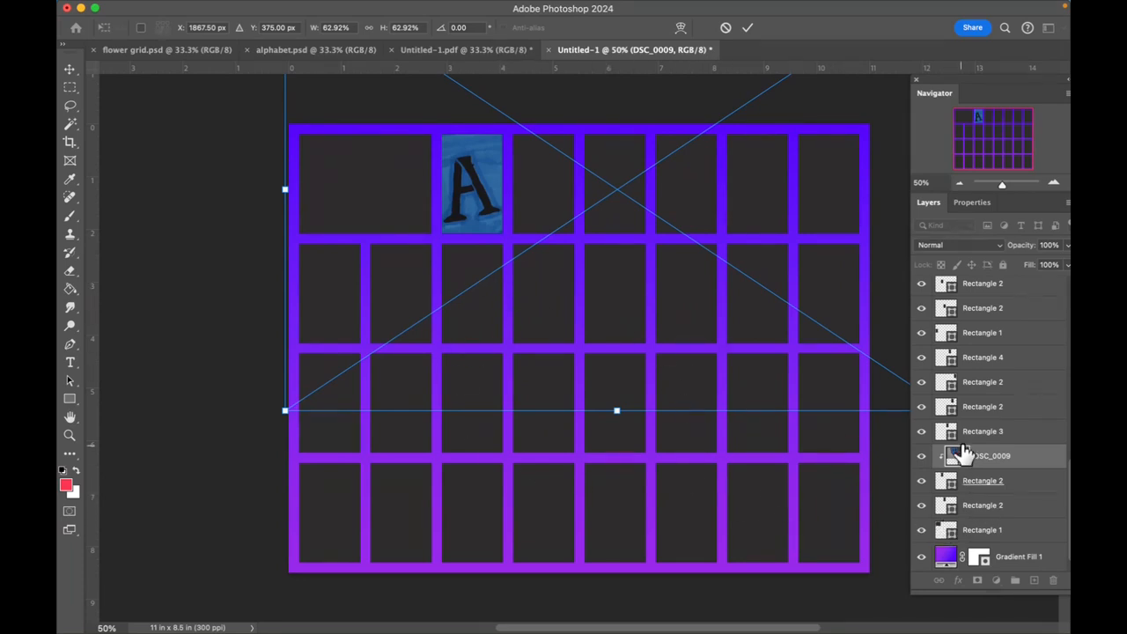
key("Return")
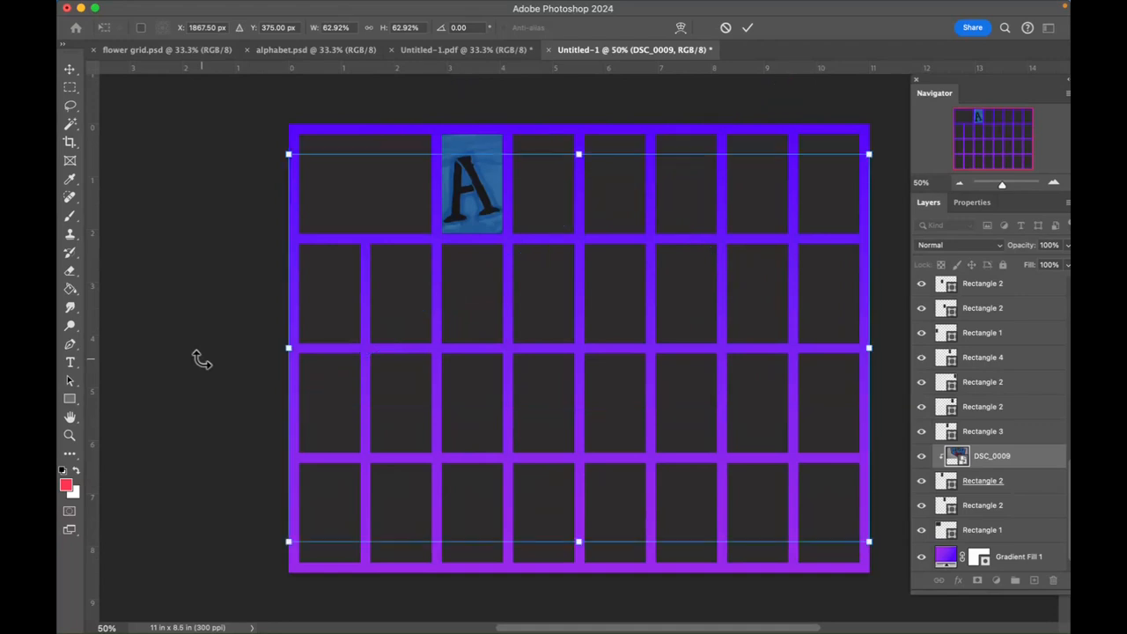
- Select the first-row rectangle in column four and place the green plant photo DSC_0061 from Photos as an embedded image above it
left_click(540, 219)
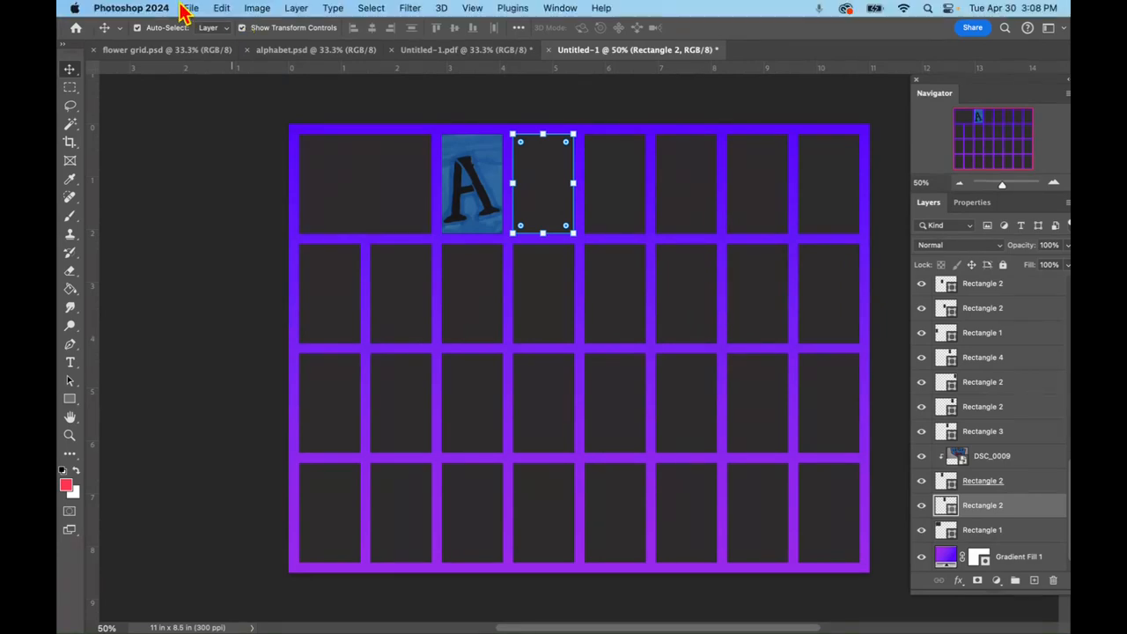
left_click(202, 9)
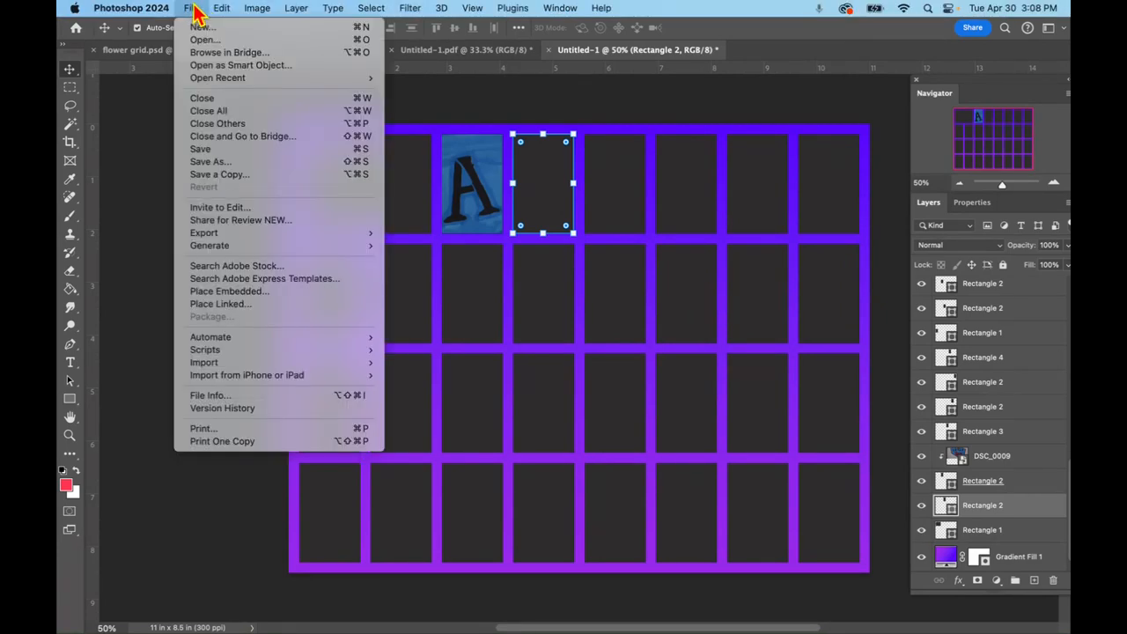
left_click(242, 295)
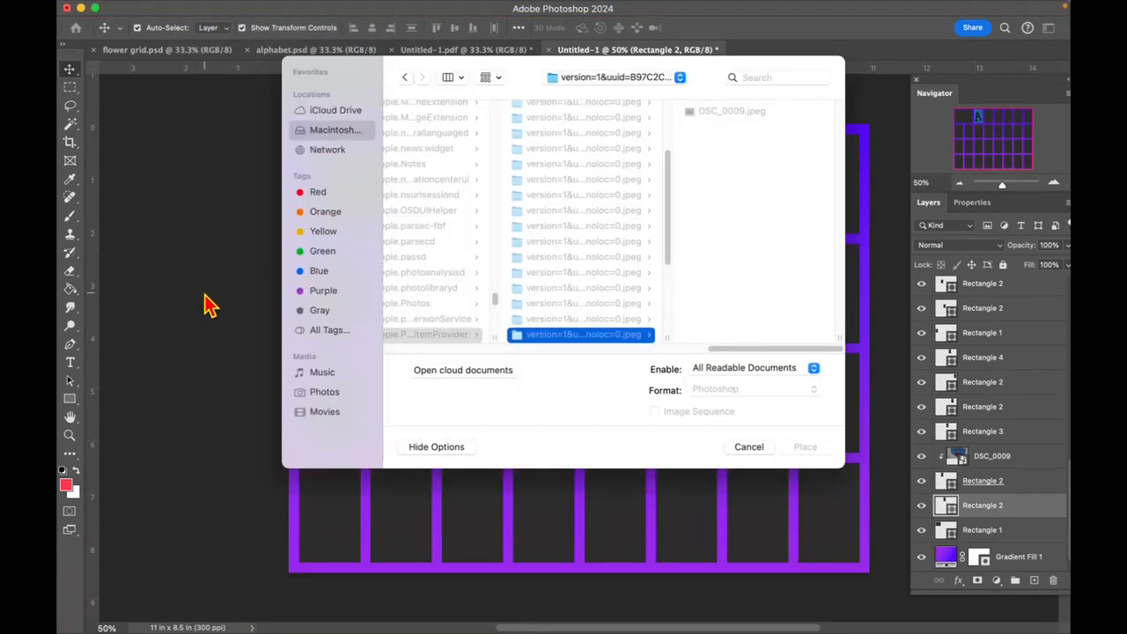
left_click(324, 393)
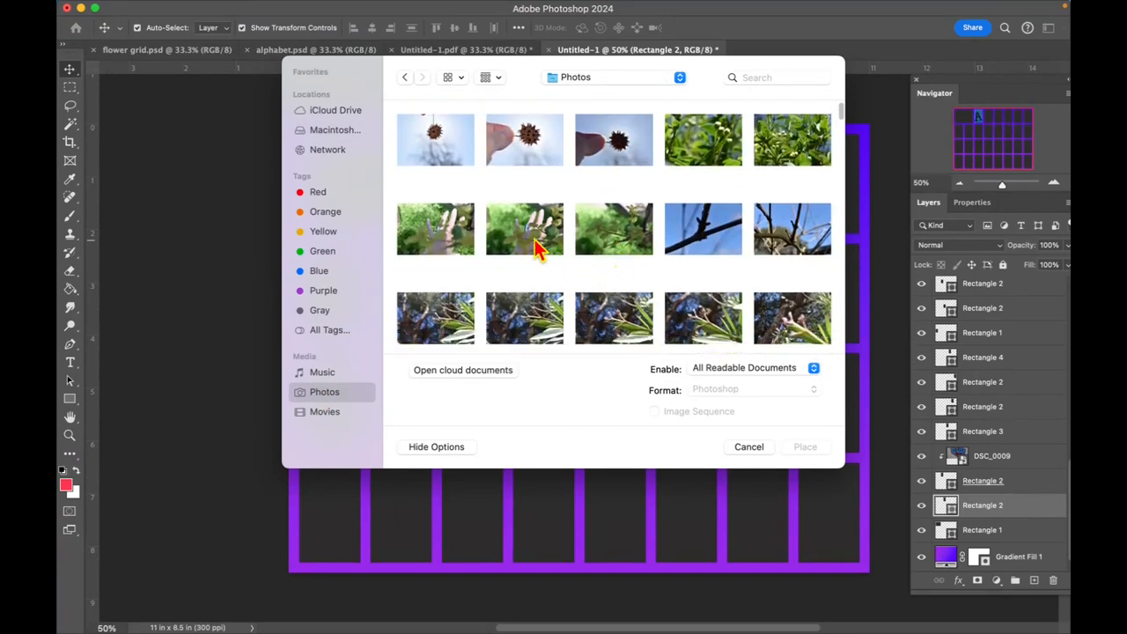
left_click(526, 231)
left_click(804, 448)
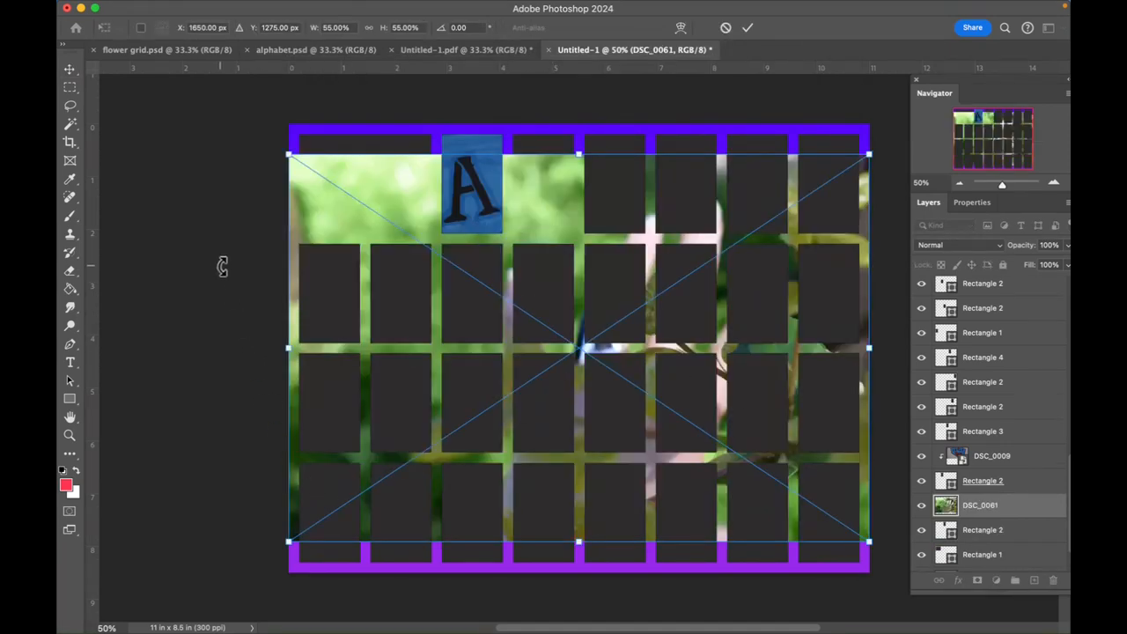
left_click(748, 27)
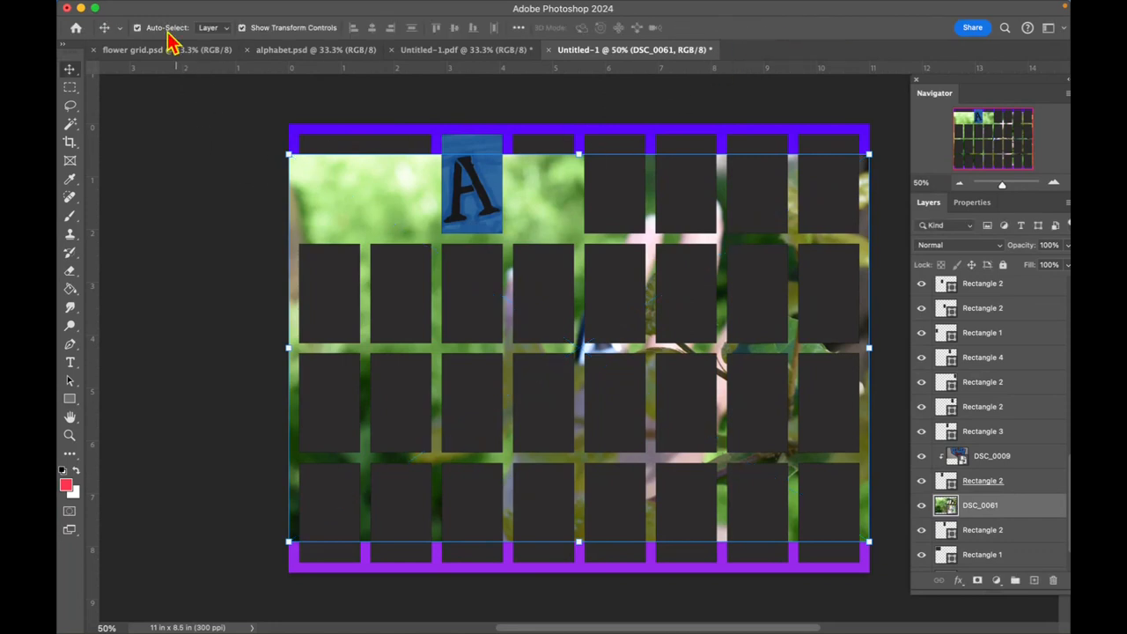
- Create a clipping mask that confines the DSC_0061 photo to the rectangle in column four
mouse_move(163, 7)
left_click(297, 10)
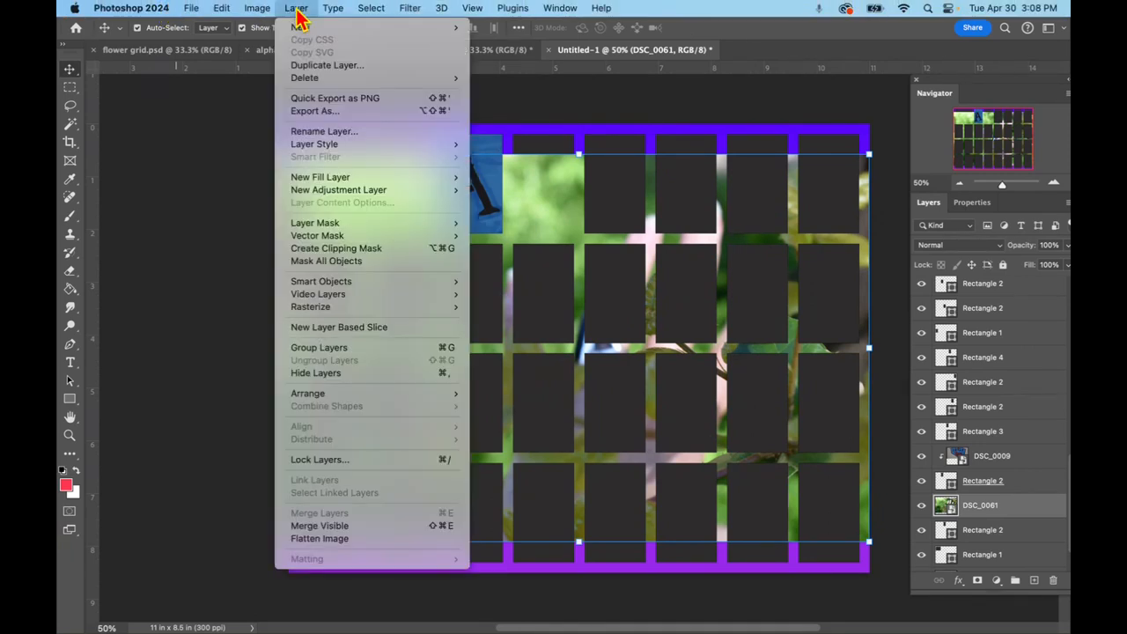
left_click(332, 250)
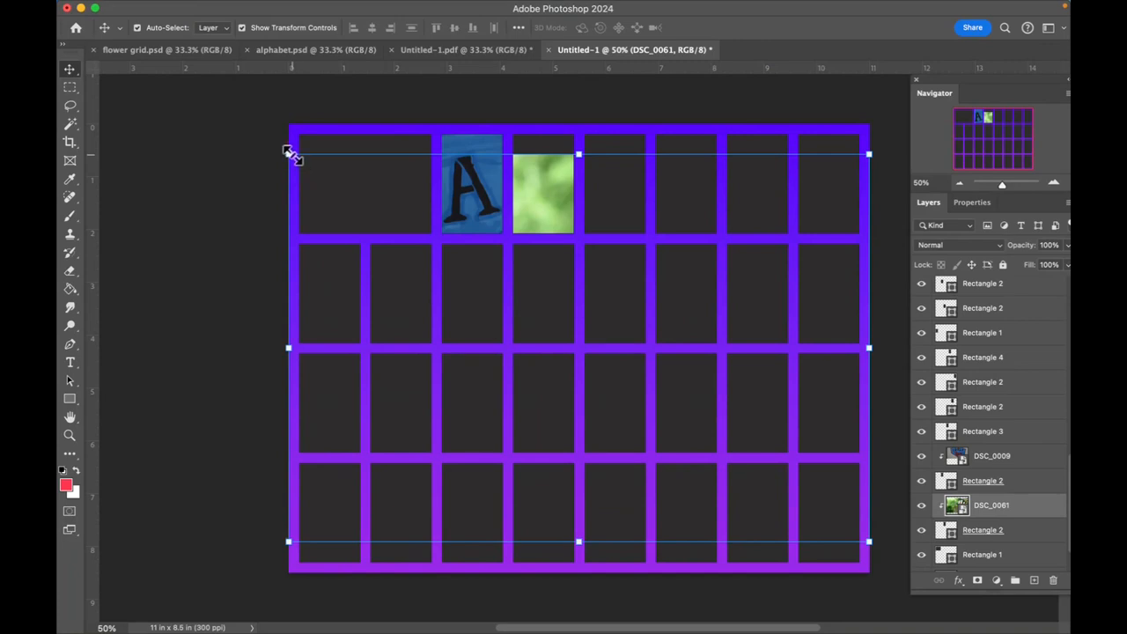
- Scale the DSC_0061 photo to about 14.5%, position it to fill the column-four cell, and finish the transform
left_click_drag(867, 538, 473, 204)
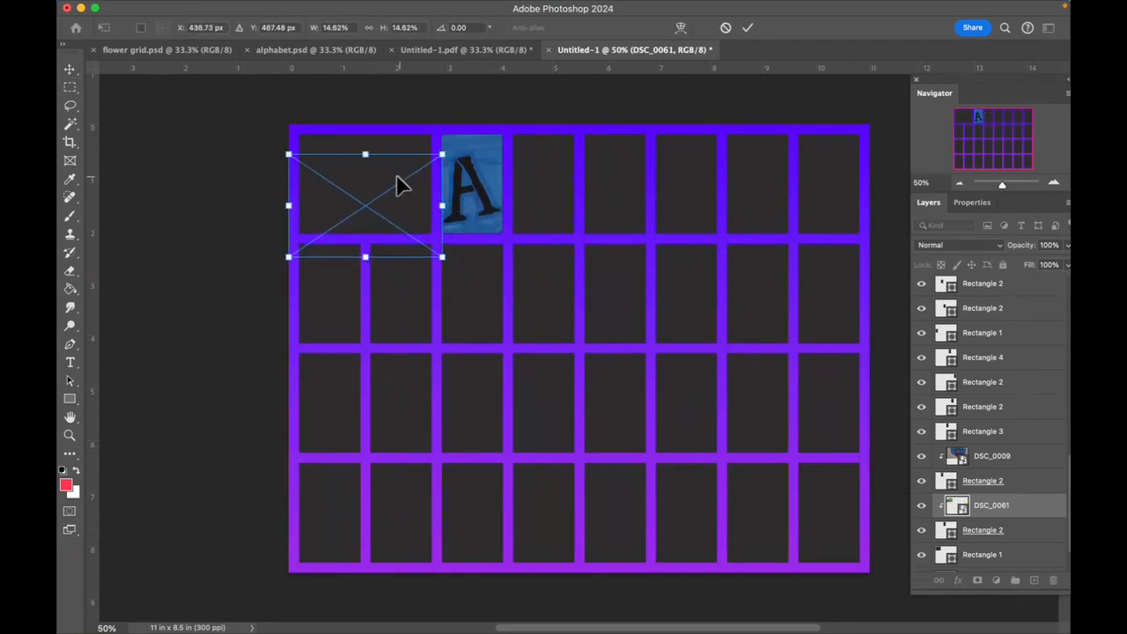
left_click_drag(395, 182, 573, 173)
mouse_move(614, 240)
left_mouse_down()
mouse_move(568, 200)
mouse_move(614, 238)
left_mouse_up()
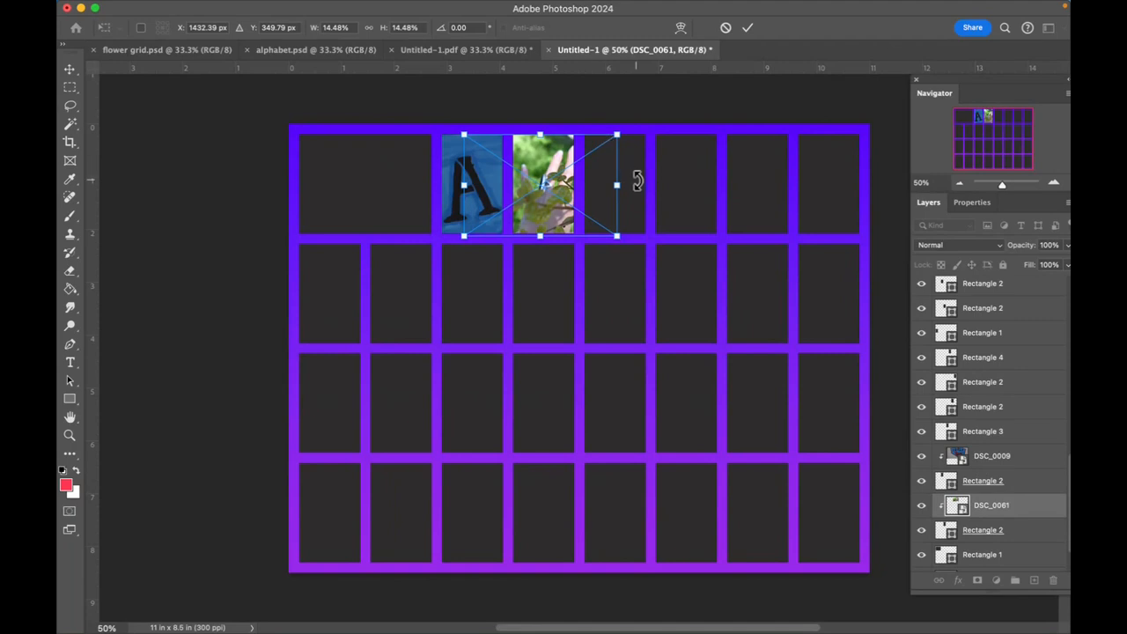
left_click(68, 73)
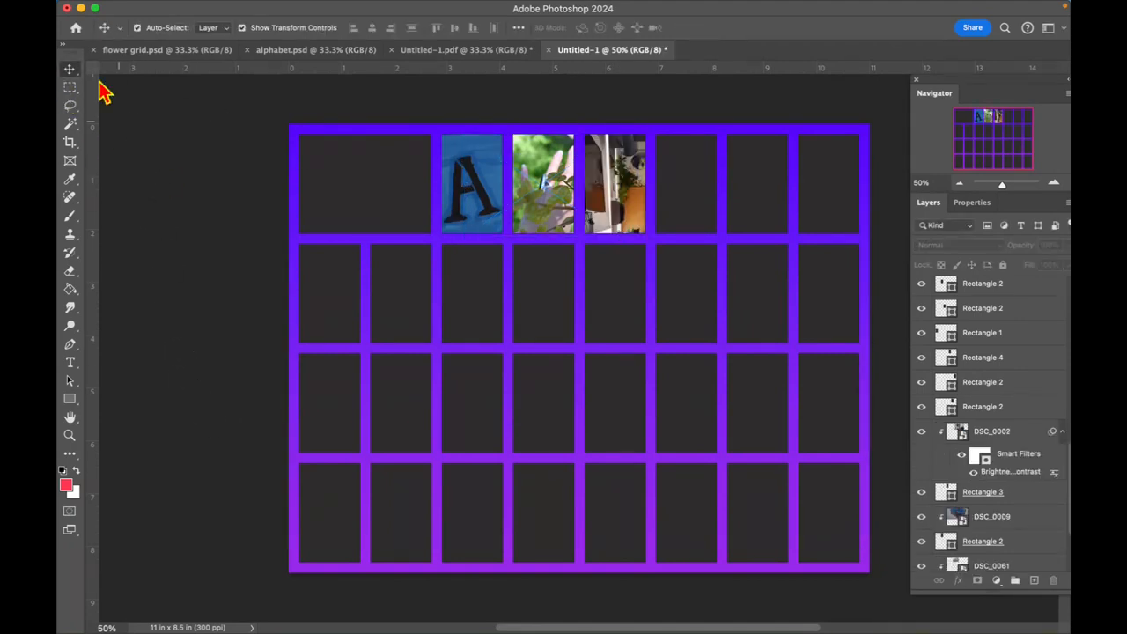
- Start saving the photo grid as a new file and choose the user account's Documents folder on Macintosh HD as the location
mouse_move(97, 4)
left_click(188, 9)
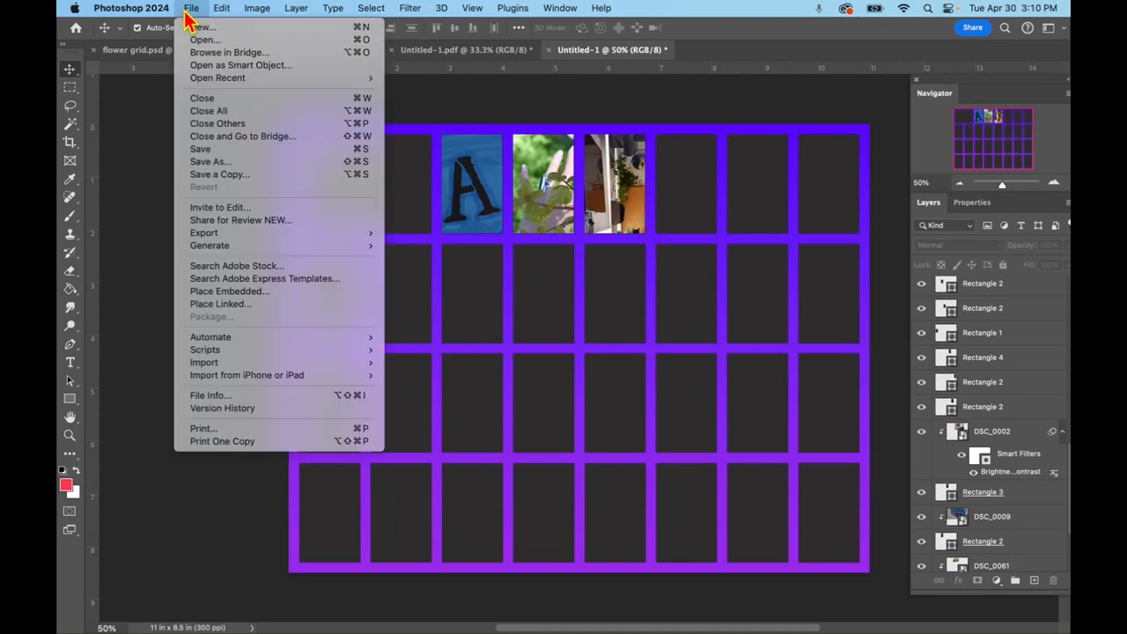
left_click(216, 164)
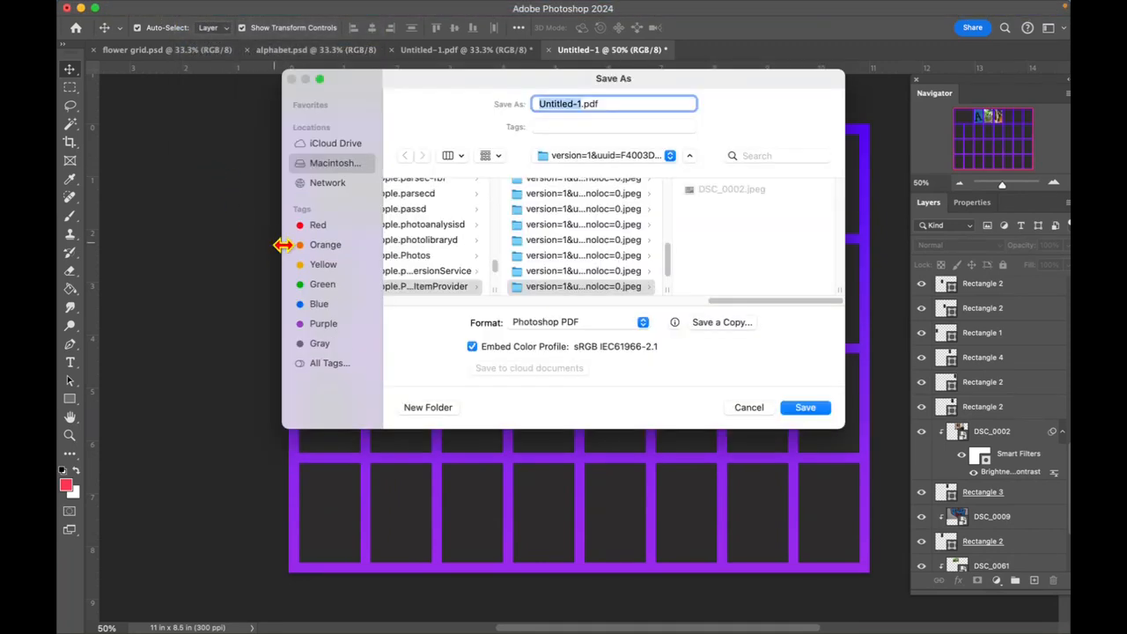
left_click(566, 159)
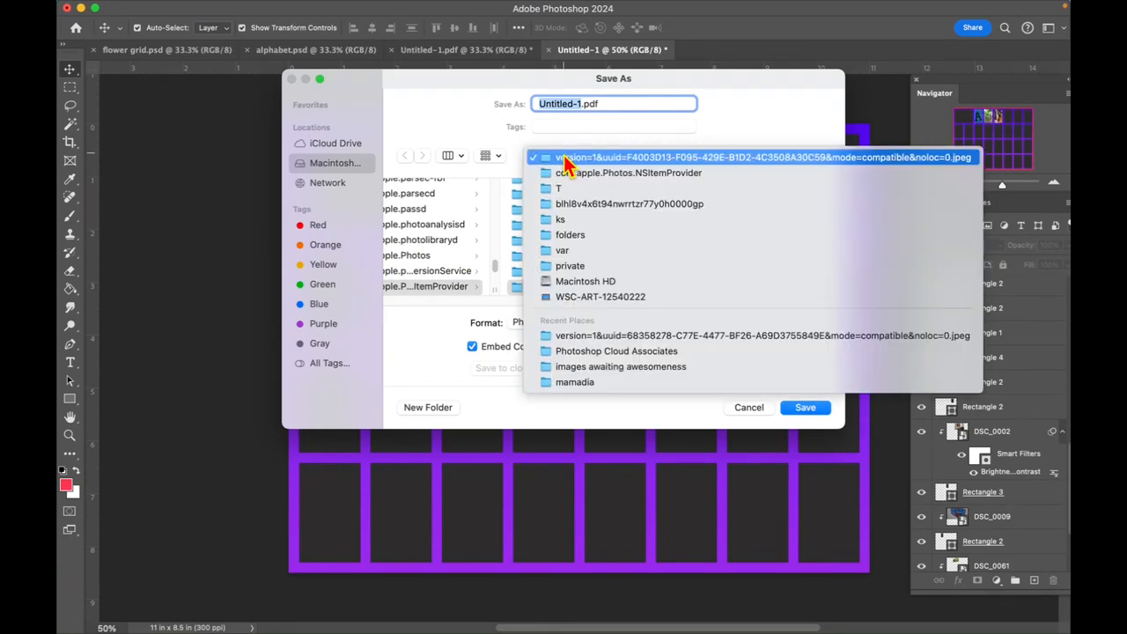
left_click(555, 282)
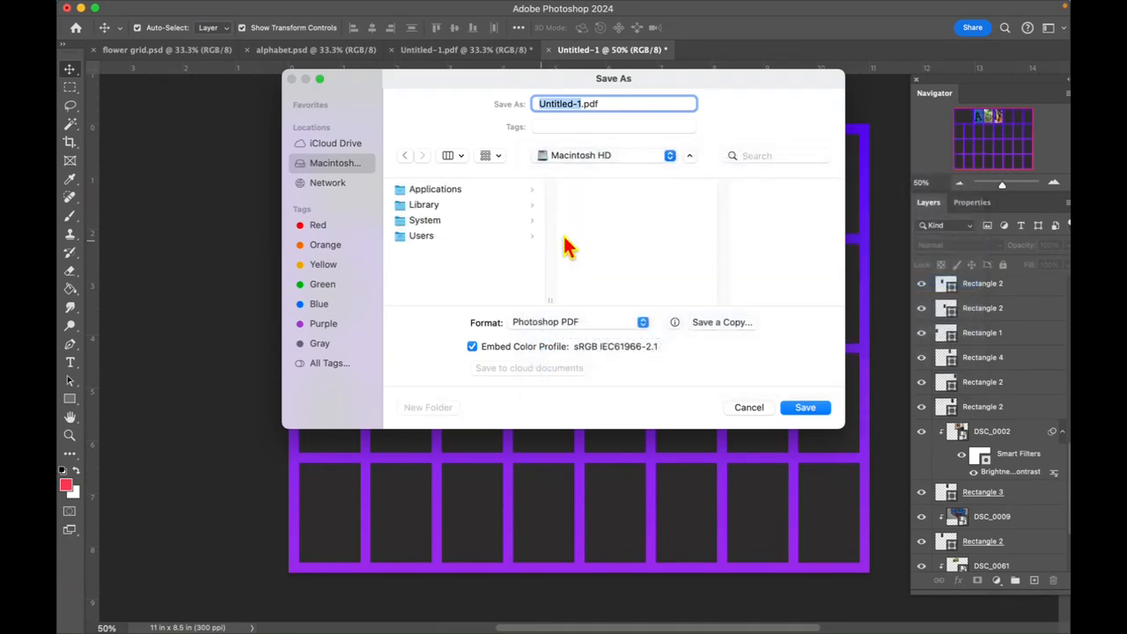
left_click(437, 236)
left_click(597, 234)
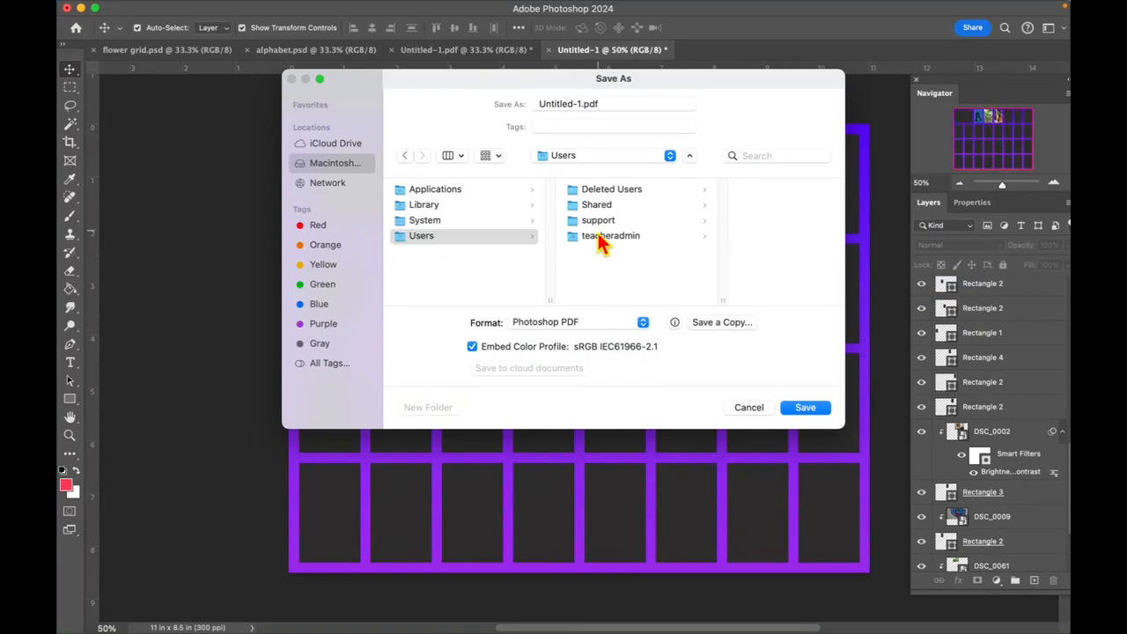
left_click(724, 238)
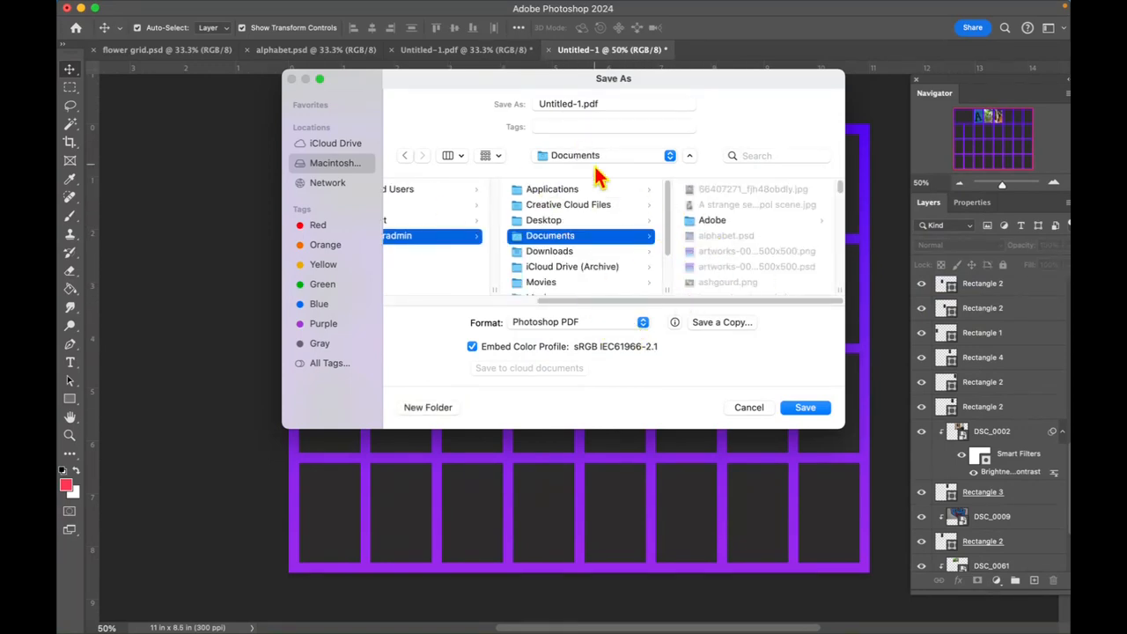
- Switch the save format to Photoshop and return it to Photoshop PDF
left_click(536, 325)
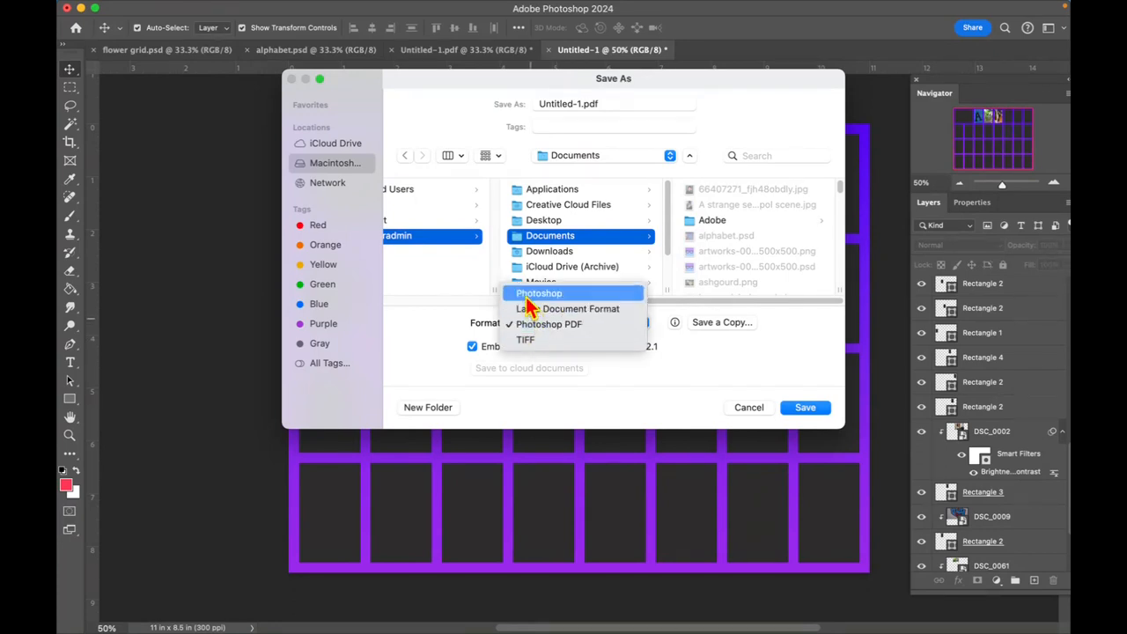
left_click(533, 294)
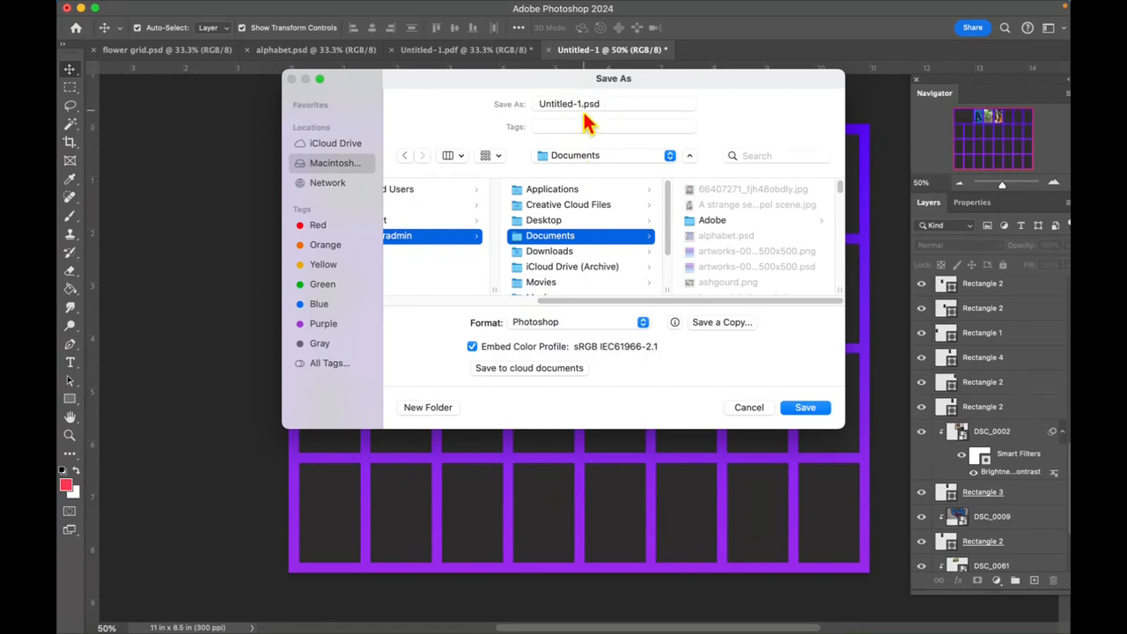
left_click(543, 329)
left_click(550, 356)
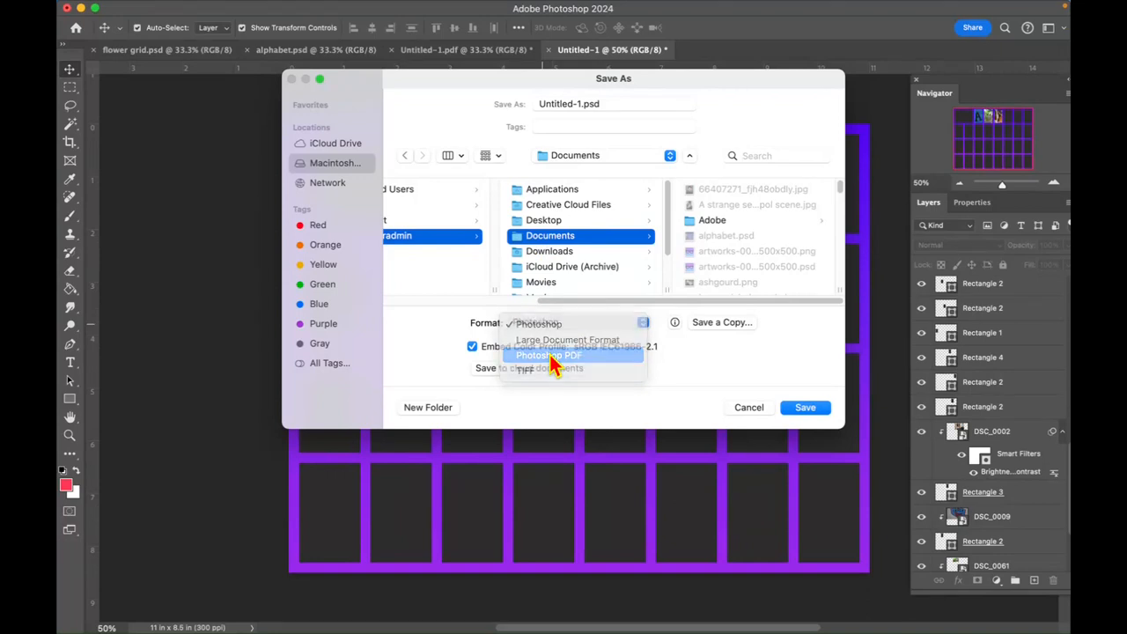